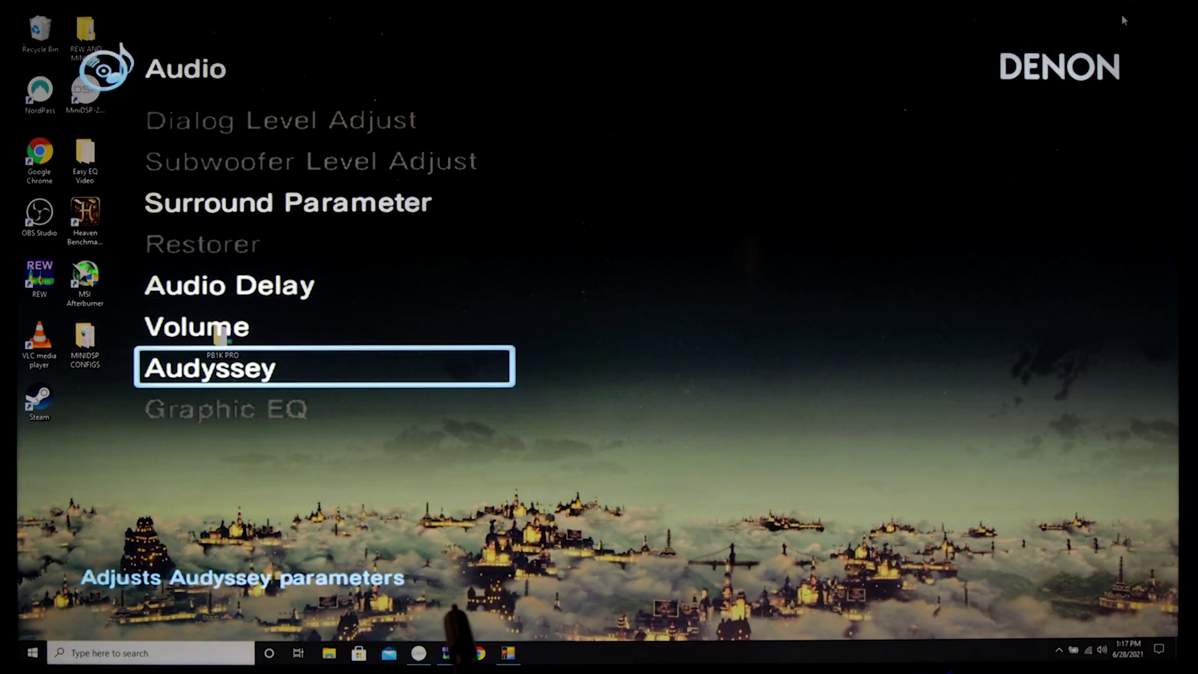
# Switch the receiver's Audyssey MultEQ XT setting from Reference to Off.
pyautogui.press('Return')
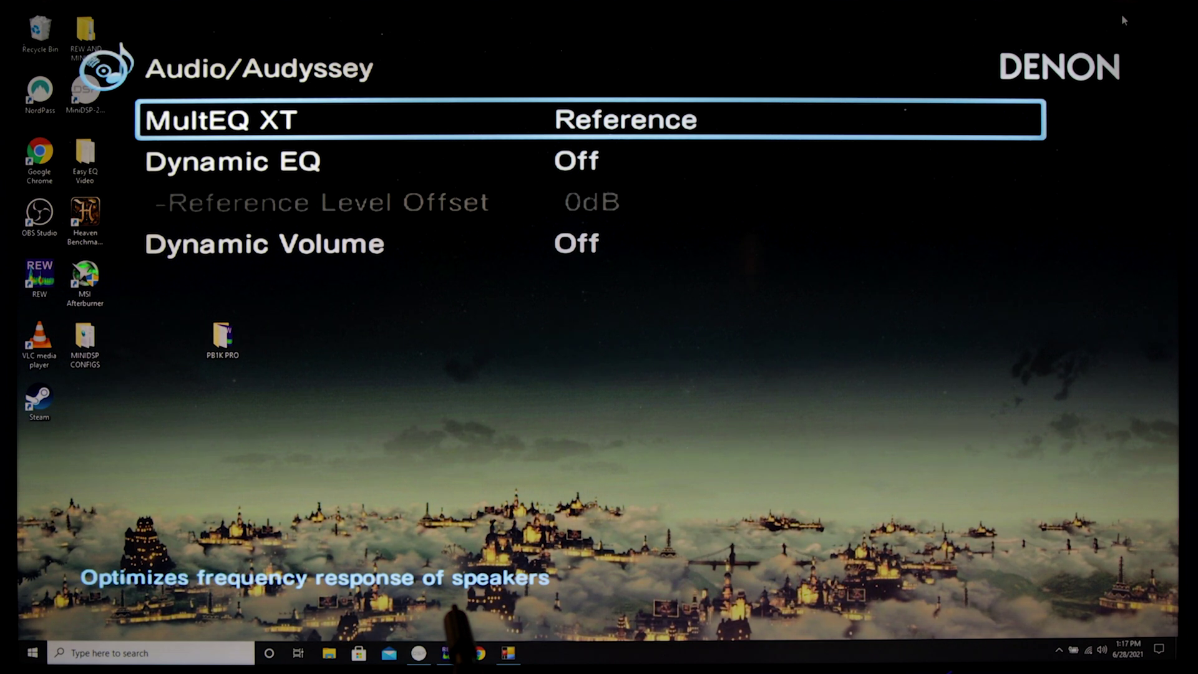
pyautogui.press('Return')
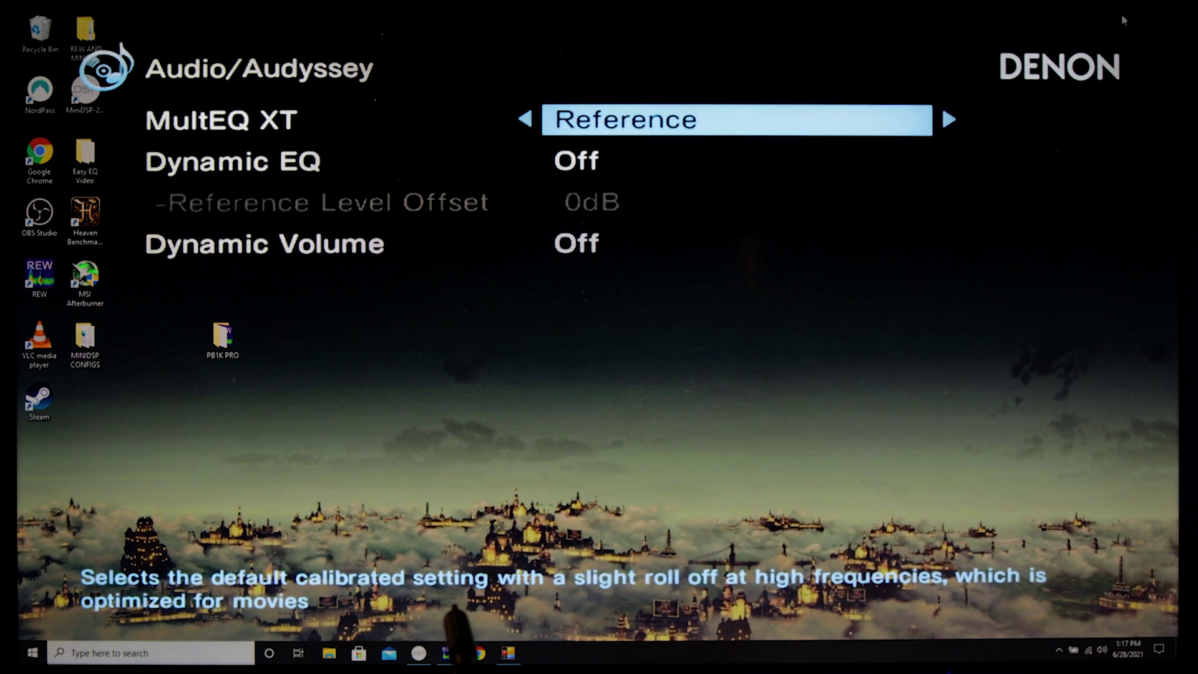
pyautogui.press('Left')
pyautogui.press('Return')
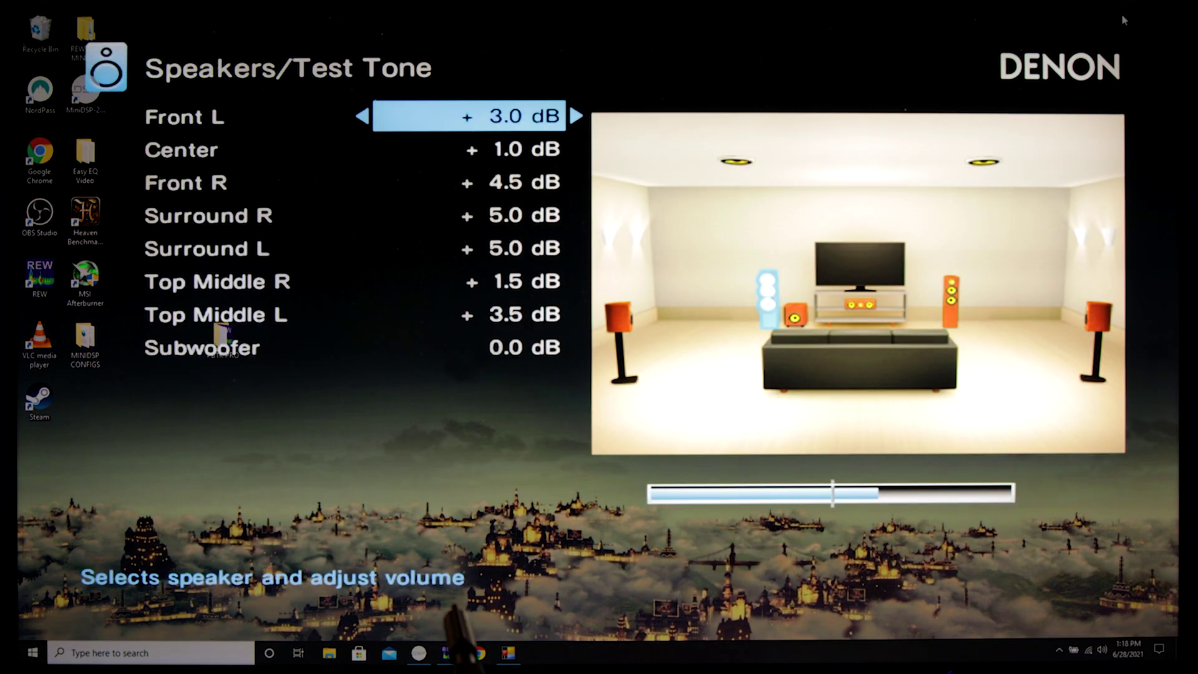
# Change the receiver's crossover Speaker Selection to All, using a single 250 Hz crossover.
pyautogui.press('Down')
pyautogui.press('Down')
pyautogui.press('Down')
pyautogui.press('Down')
pyautogui.press('Down')
pyautogui.press('Down')
pyautogui.press('Down')
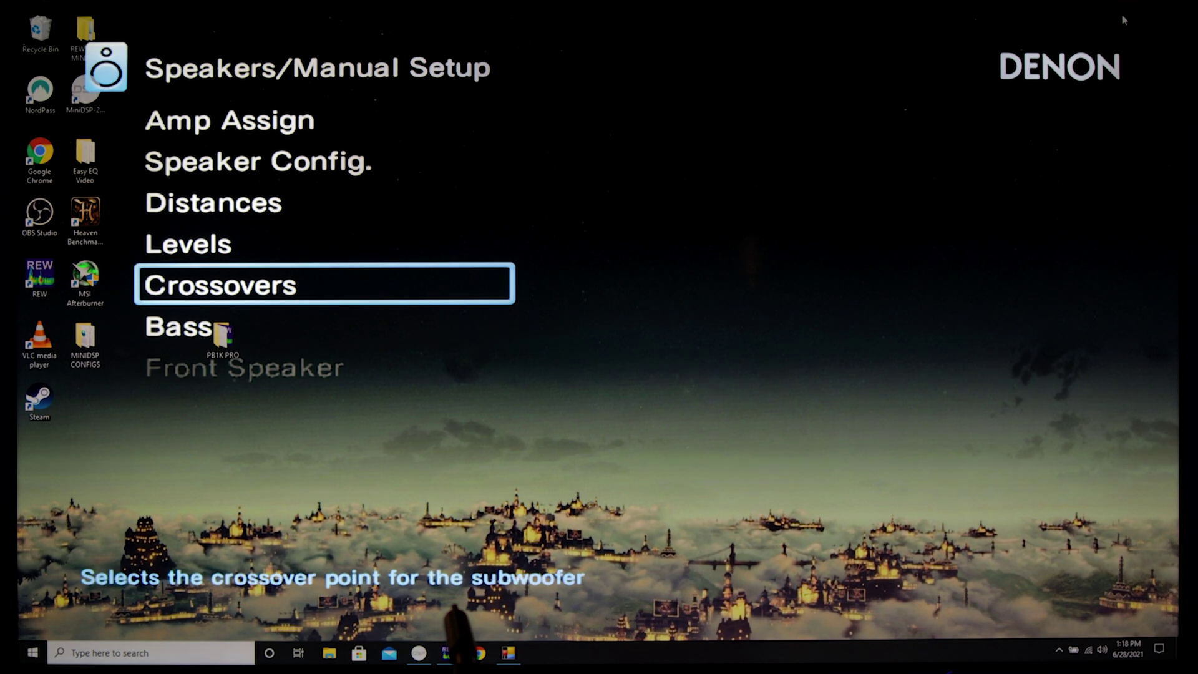
pyautogui.press('Return')
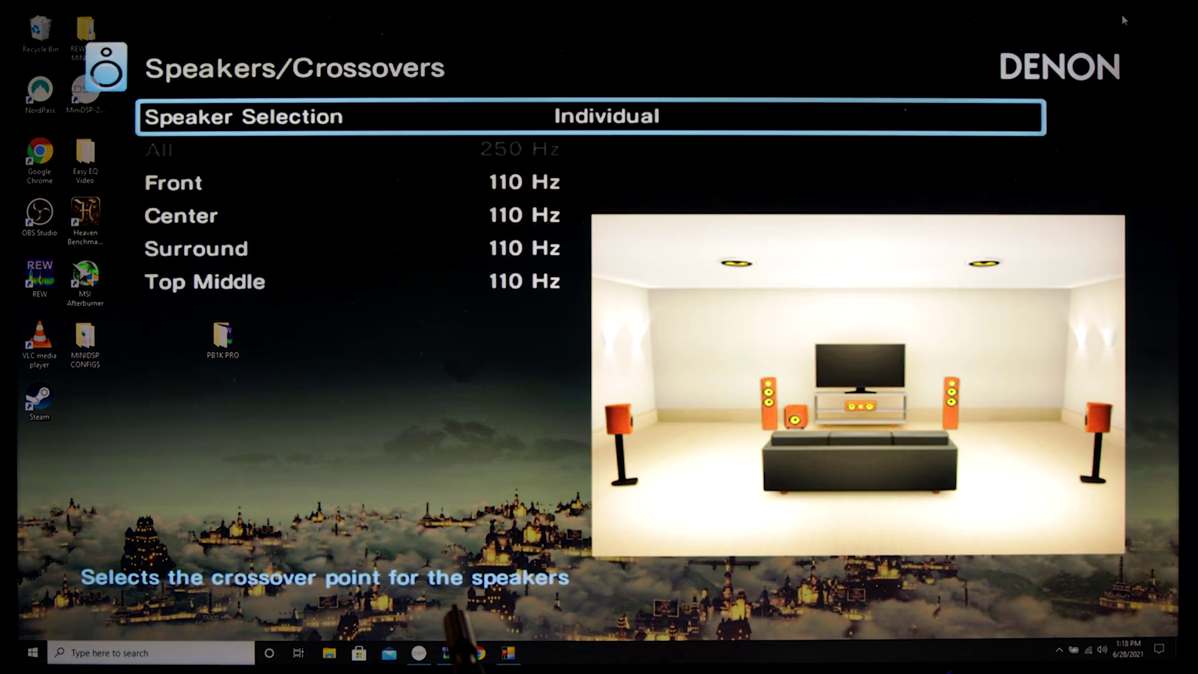
pyautogui.press('Return')
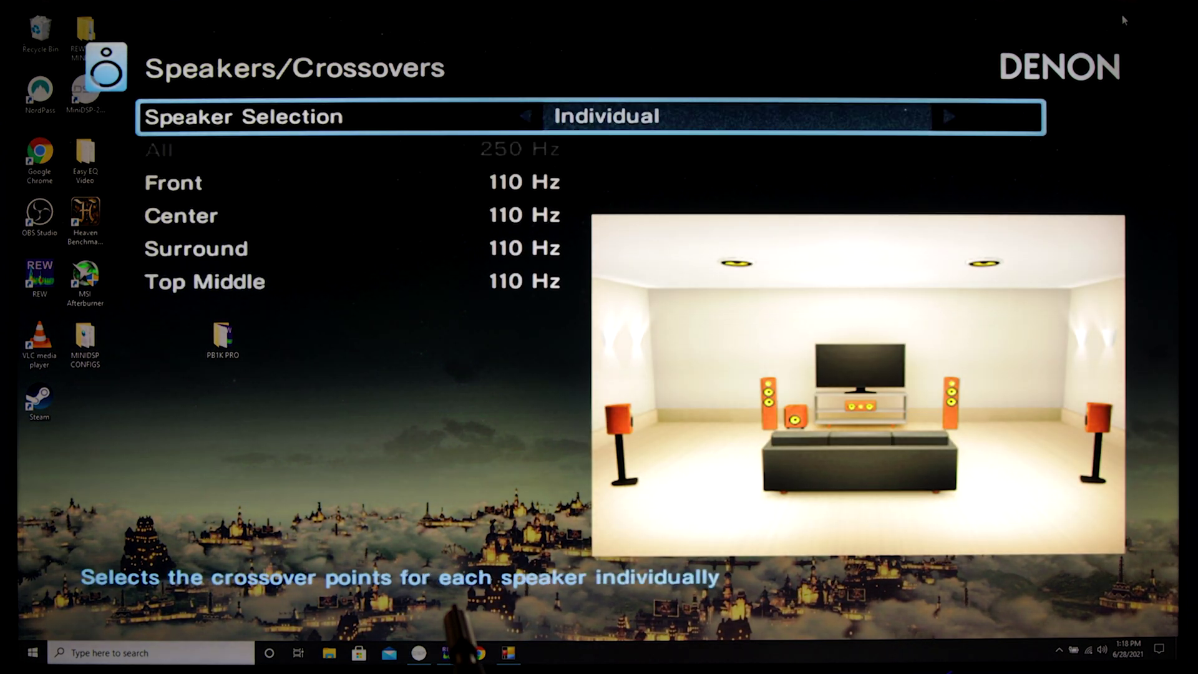
pyautogui.press('Left')
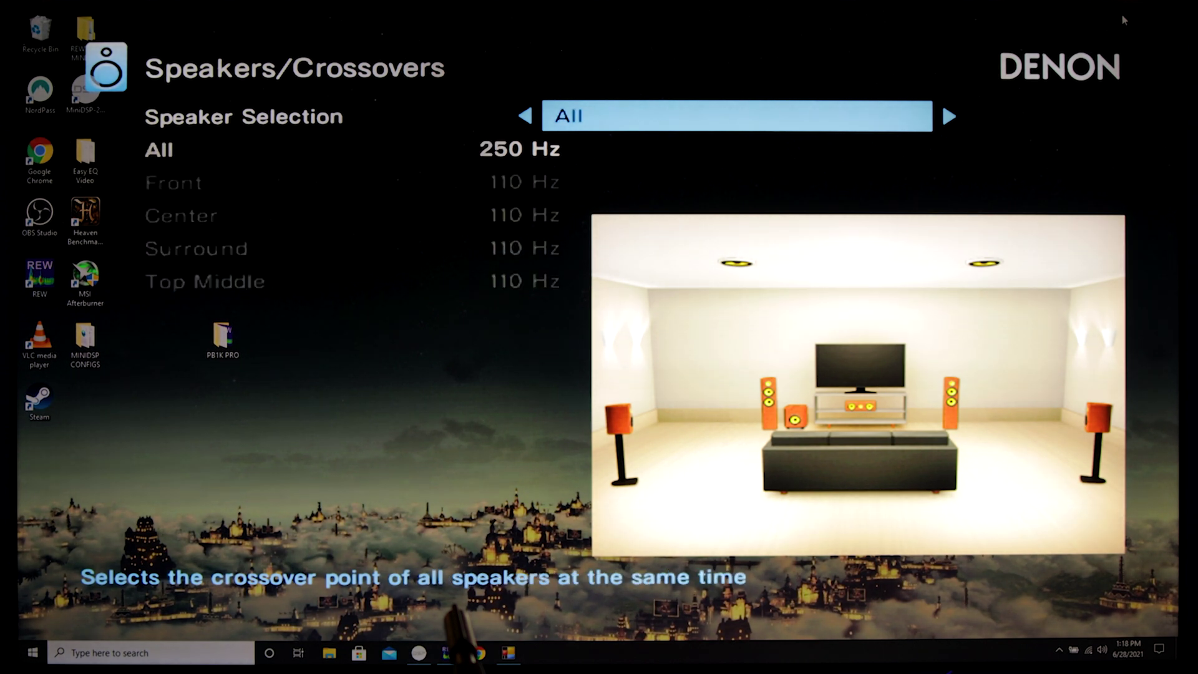
pyautogui.press('Return')
pyautogui.press('Down')
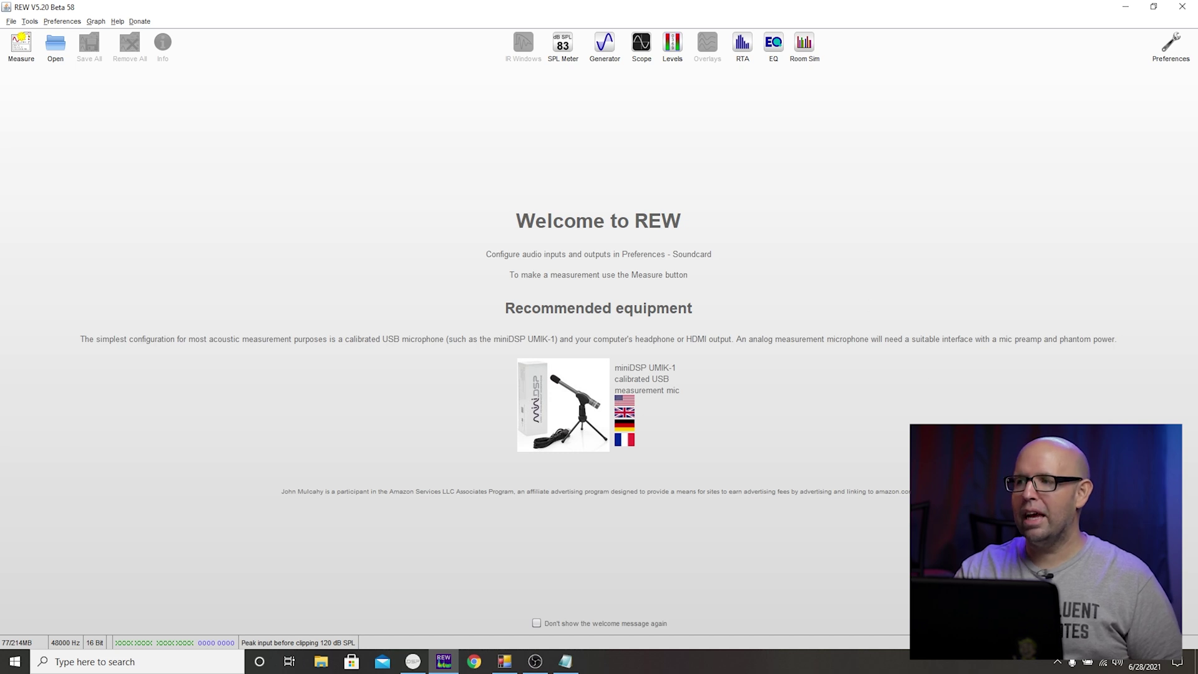
# Check DENON-AVR's system playback volume and keep it as REW's output device.
pyautogui.click(1117, 662)
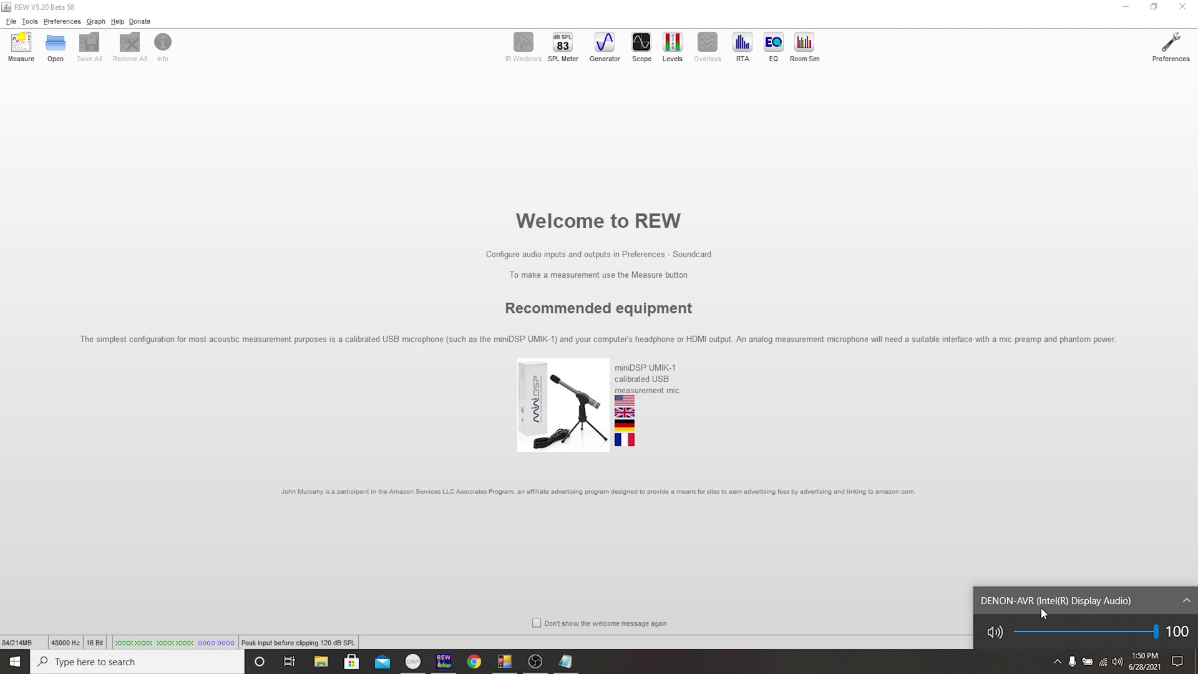
pyautogui.click(936, 487)
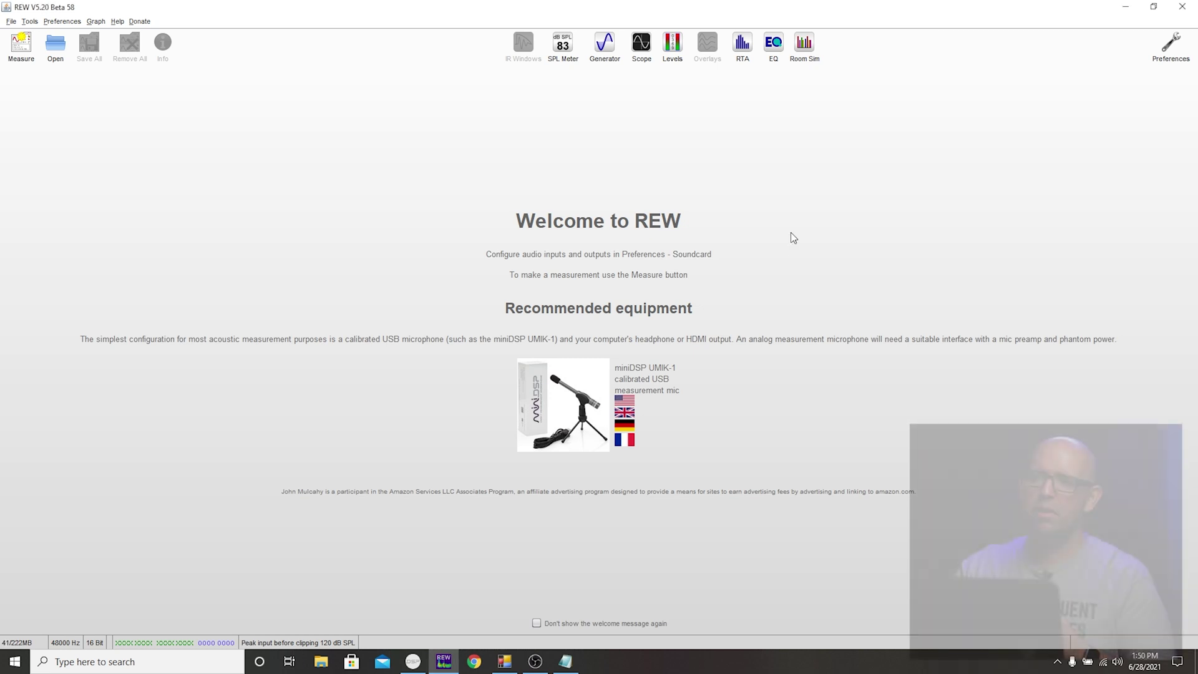
pyautogui.click(62, 21)
pyautogui.click(77, 38)
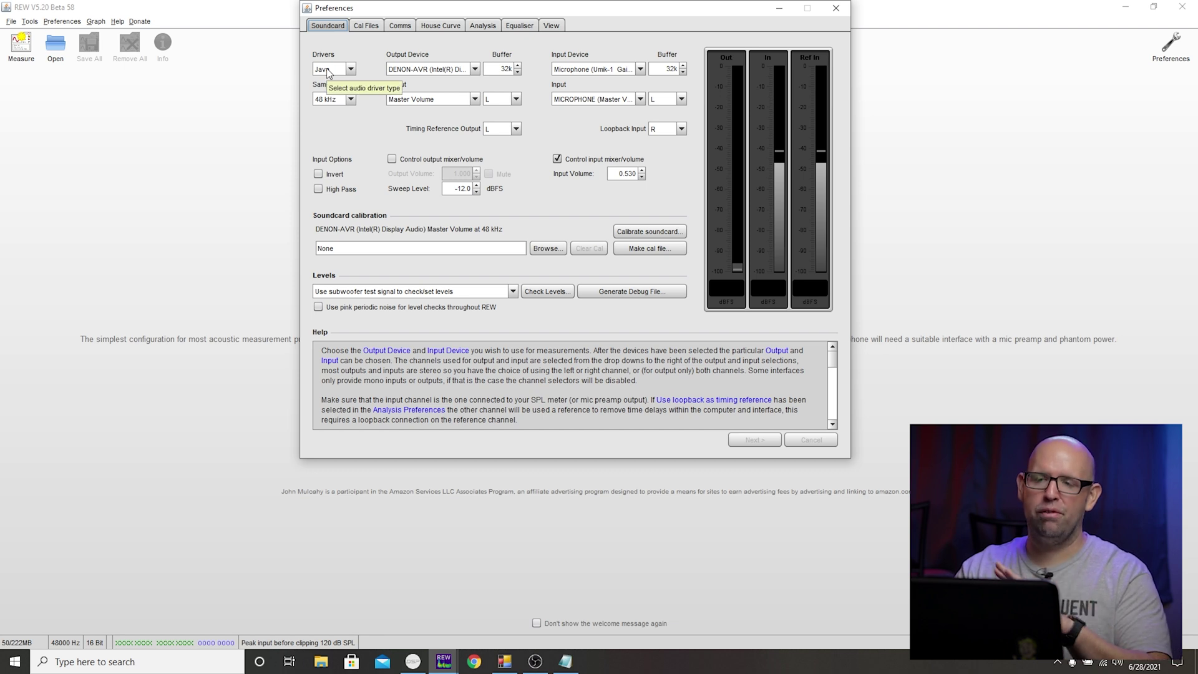
pyautogui.click(428, 70)
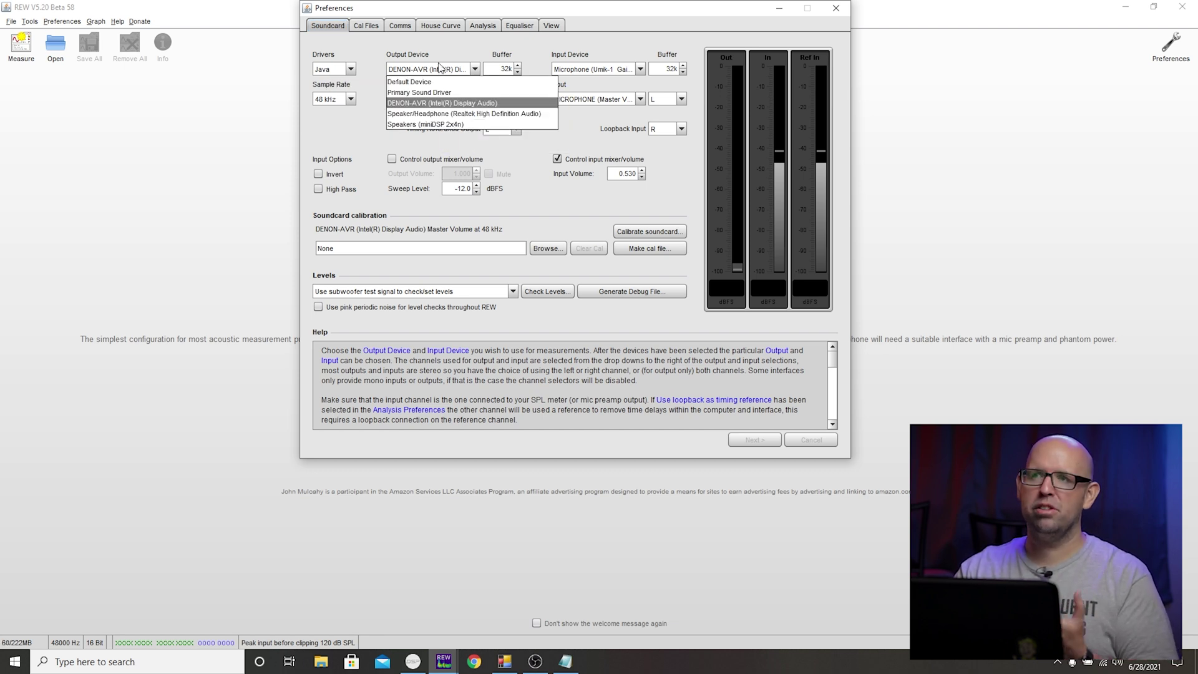
pyautogui.click(420, 103)
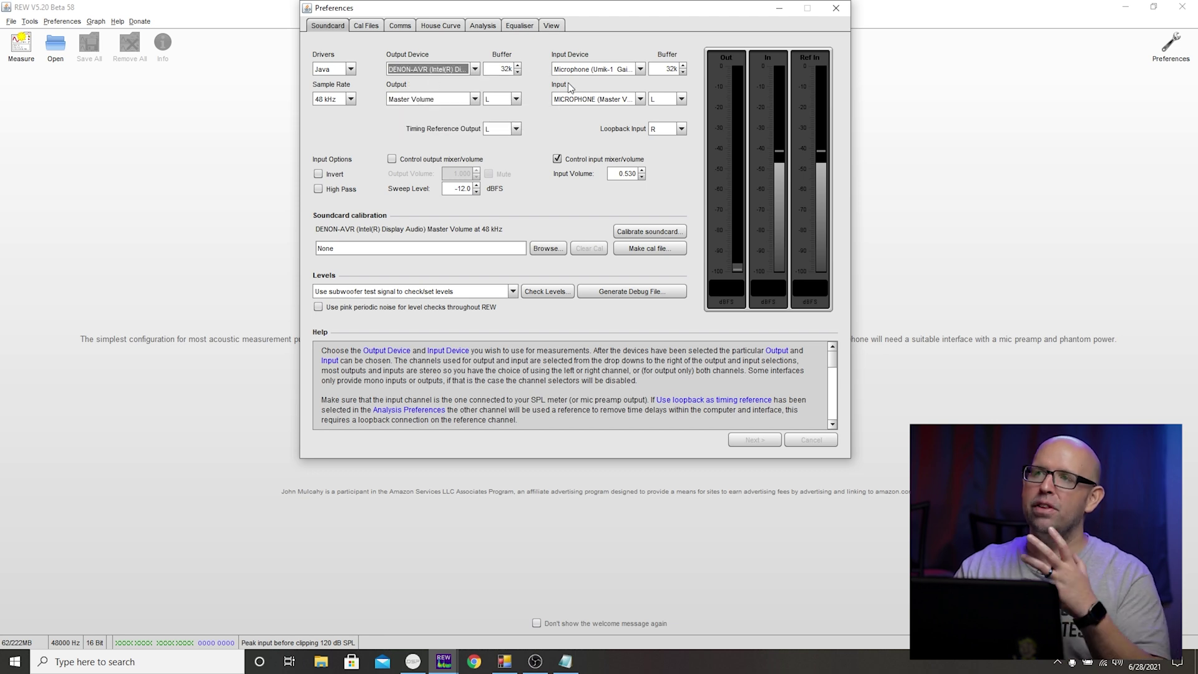
# Keep Umik-1 as input device and confirm its 7061731_90deg.txt calibration file.
pyautogui.click(609, 70)
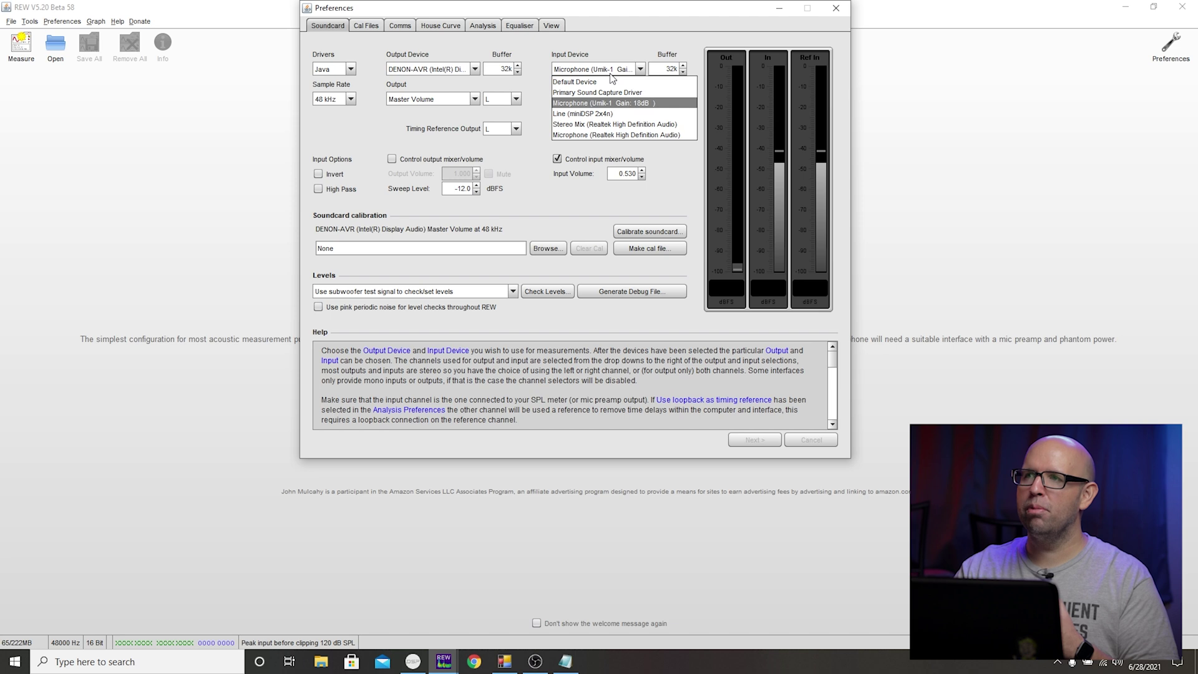
pyautogui.click(654, 103)
pyautogui.click(367, 26)
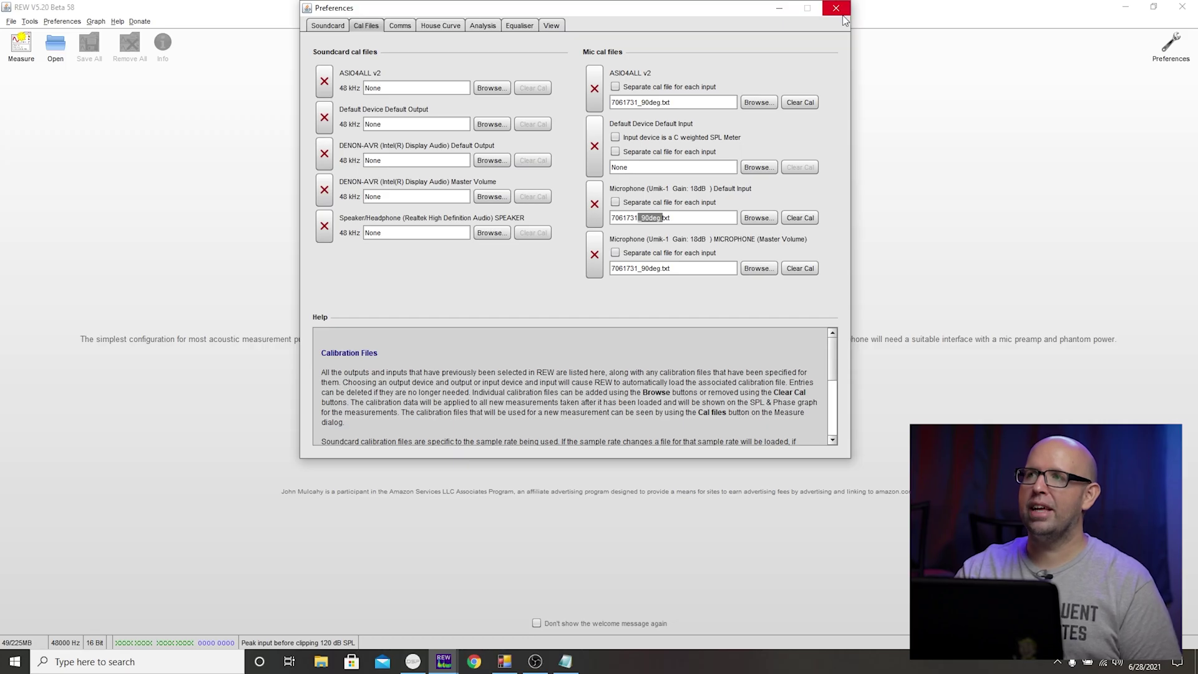
pyautogui.click(837, 9)
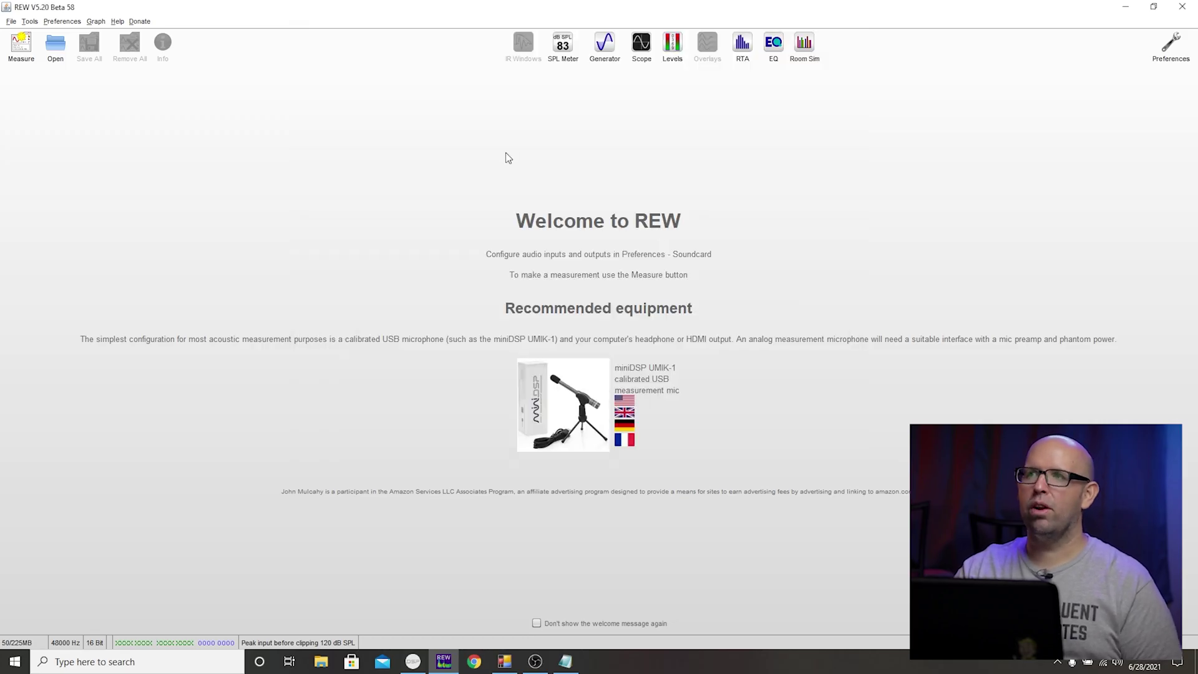
# Briefly play Sub Cal pink noise at -12 dBFS on the L channel, reading about 64 dB(C).
pyautogui.click(598, 50)
pyautogui.click(564, 42)
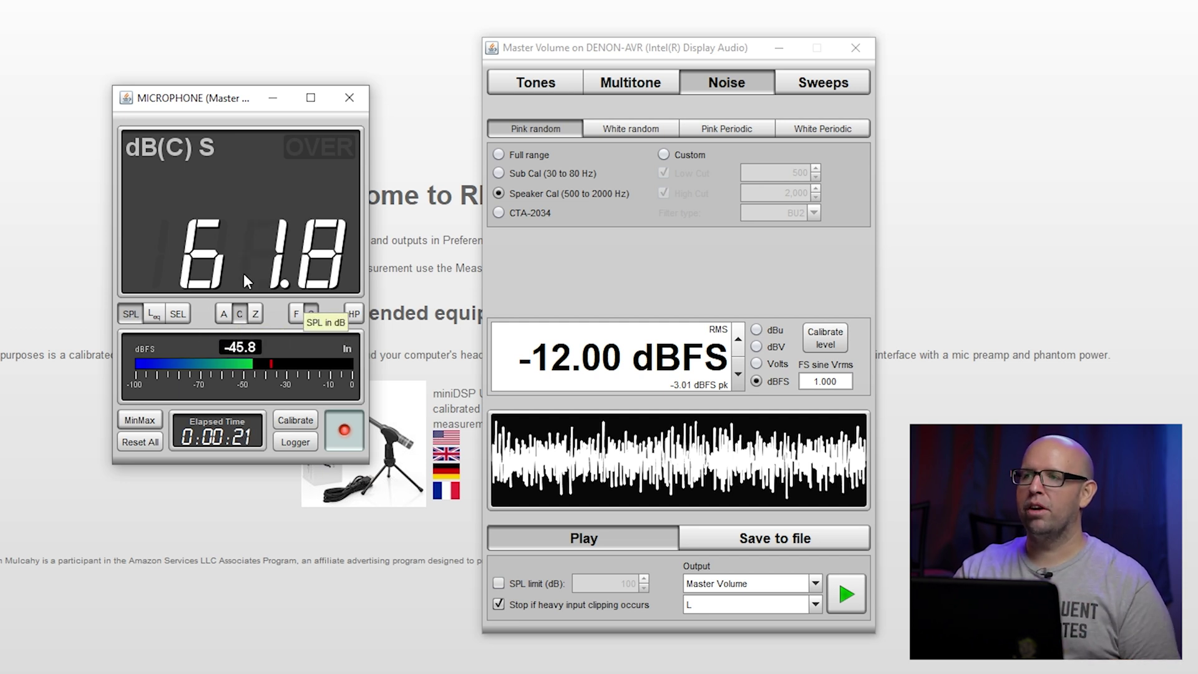
pyautogui.click(639, 257)
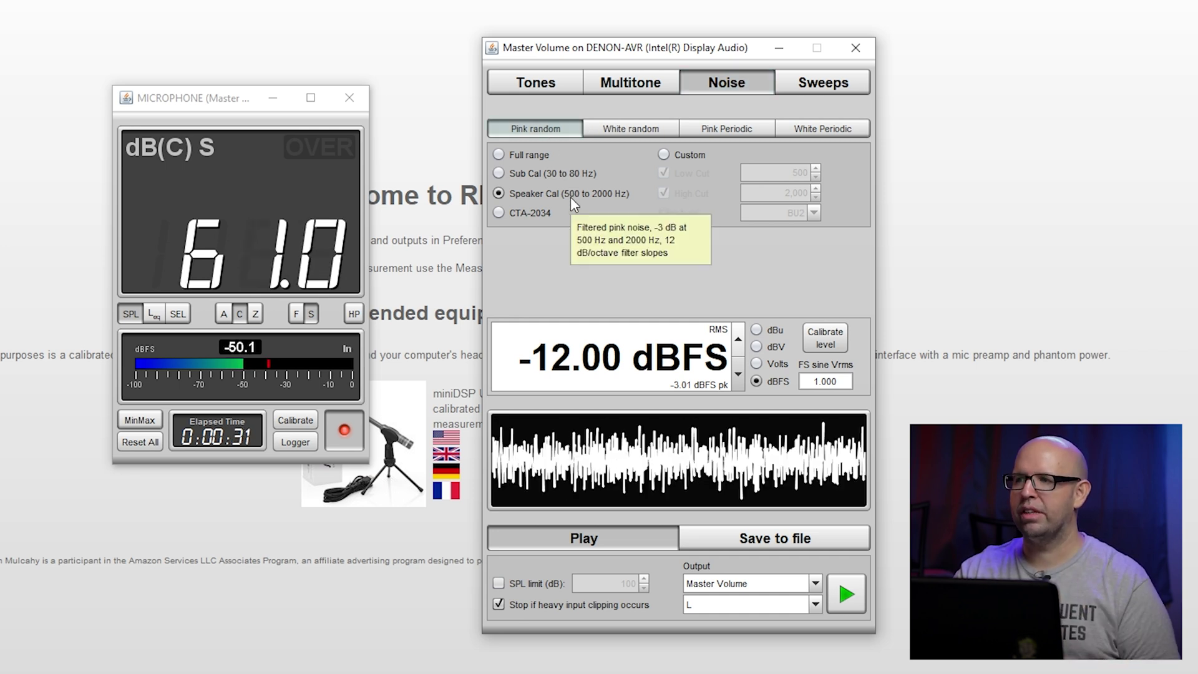
pyautogui.click(691, 610)
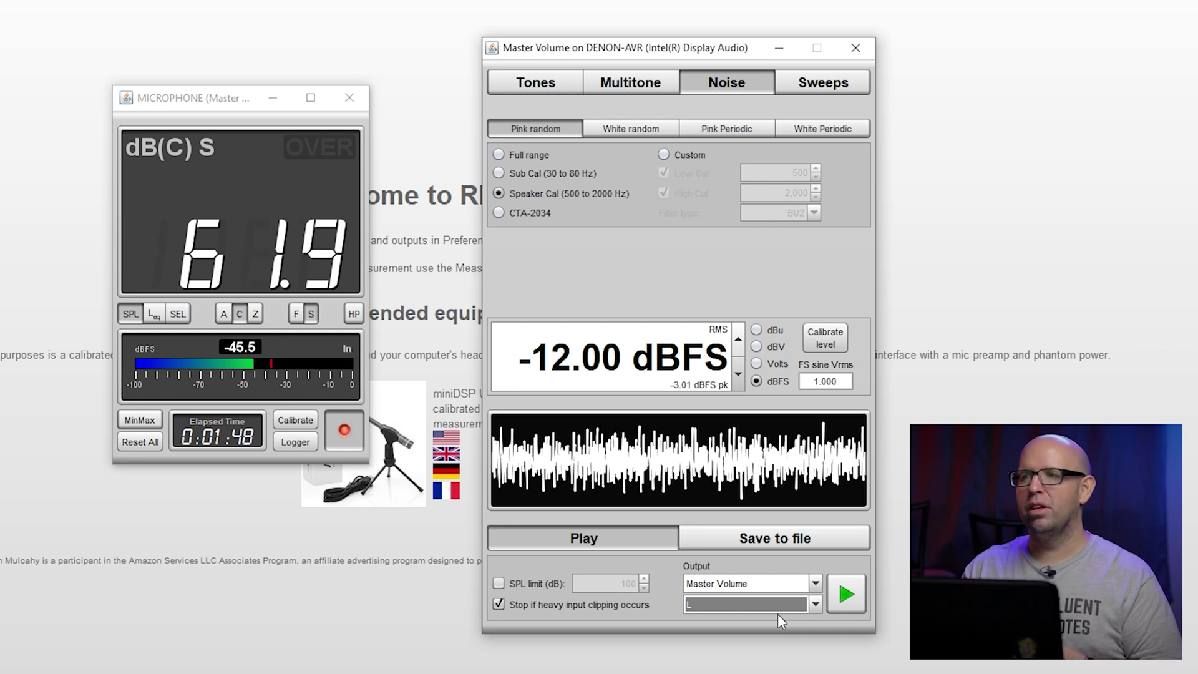
pyautogui.click(860, 598)
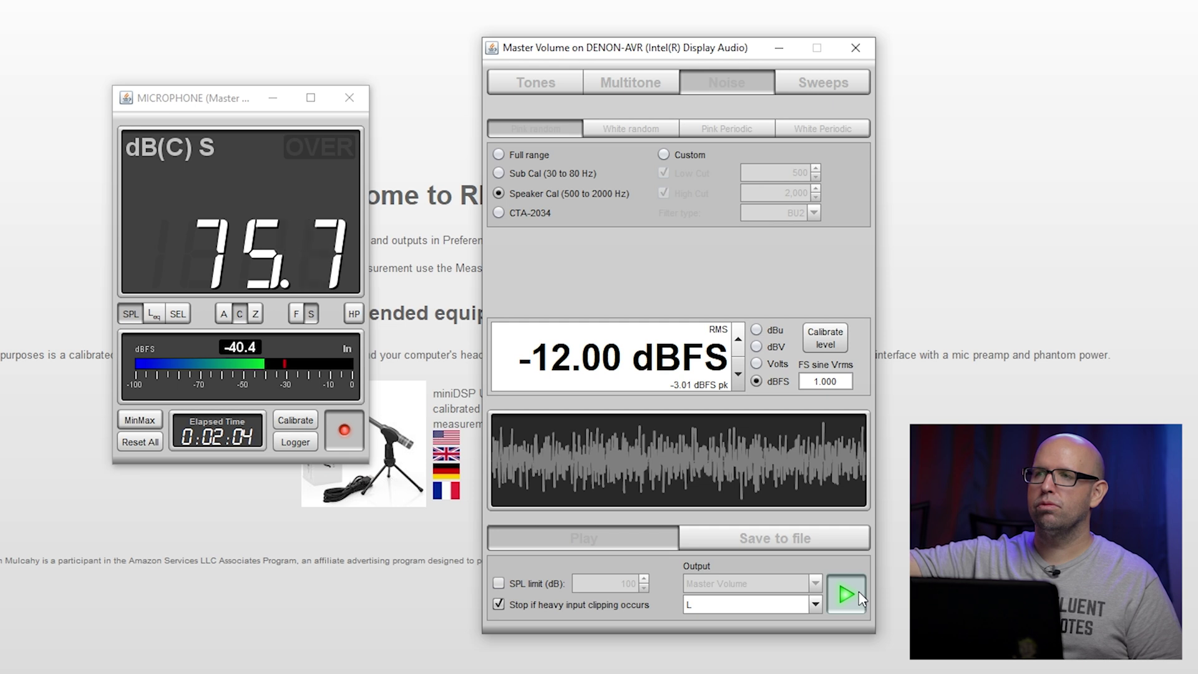
pyautogui.click(859, 593)
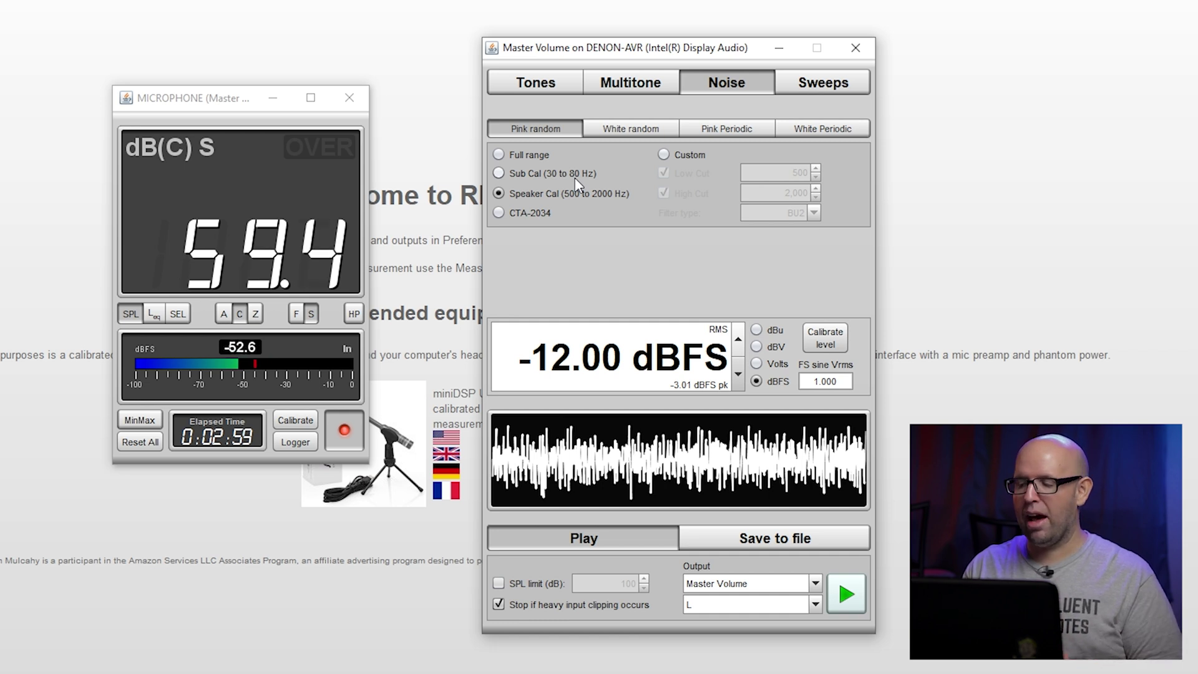
pyautogui.click(499, 174)
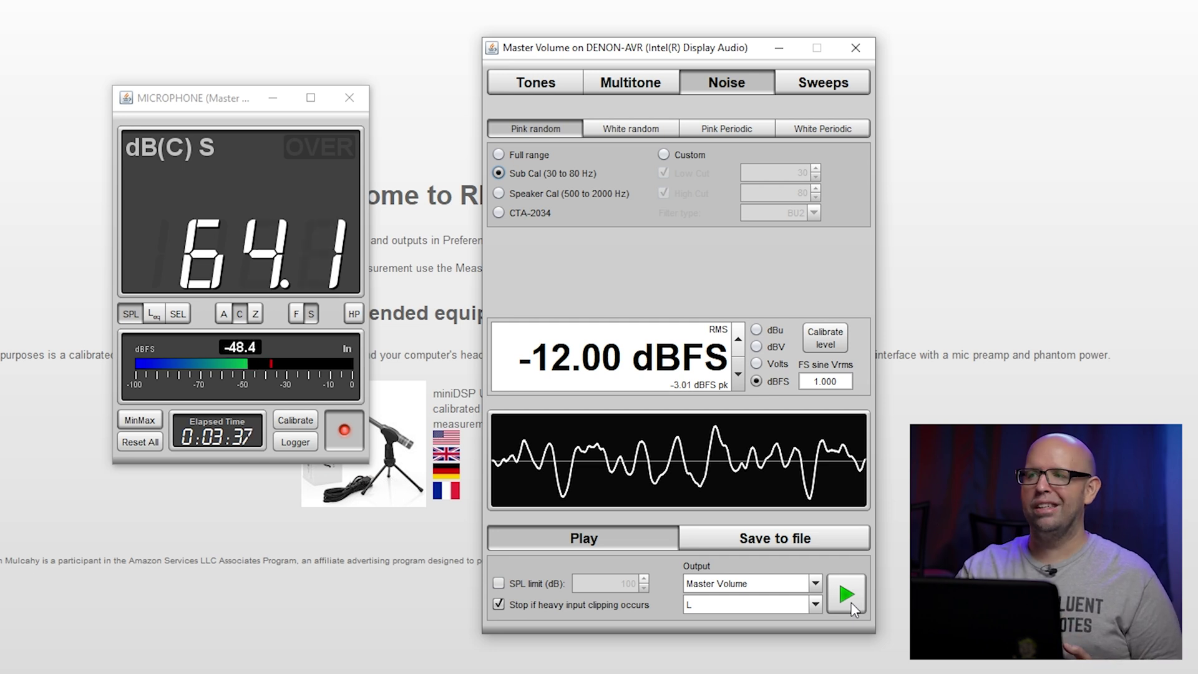
# Play the 30–80 Hz Sub Cal noise and read the level on the SPL meter.
pyautogui.click(846, 595)
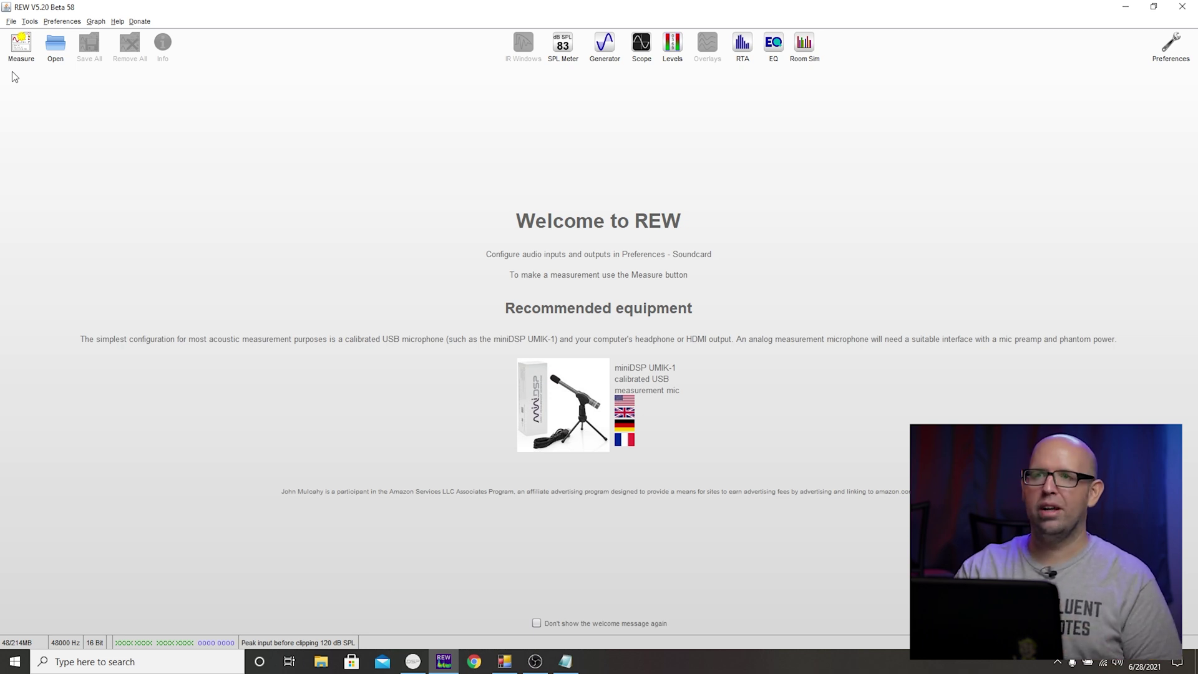
# Run a 10–250 Hz sweep at -12 dBFS named POSITION 1.
pyautogui.hotkey('ctrl', 'm')
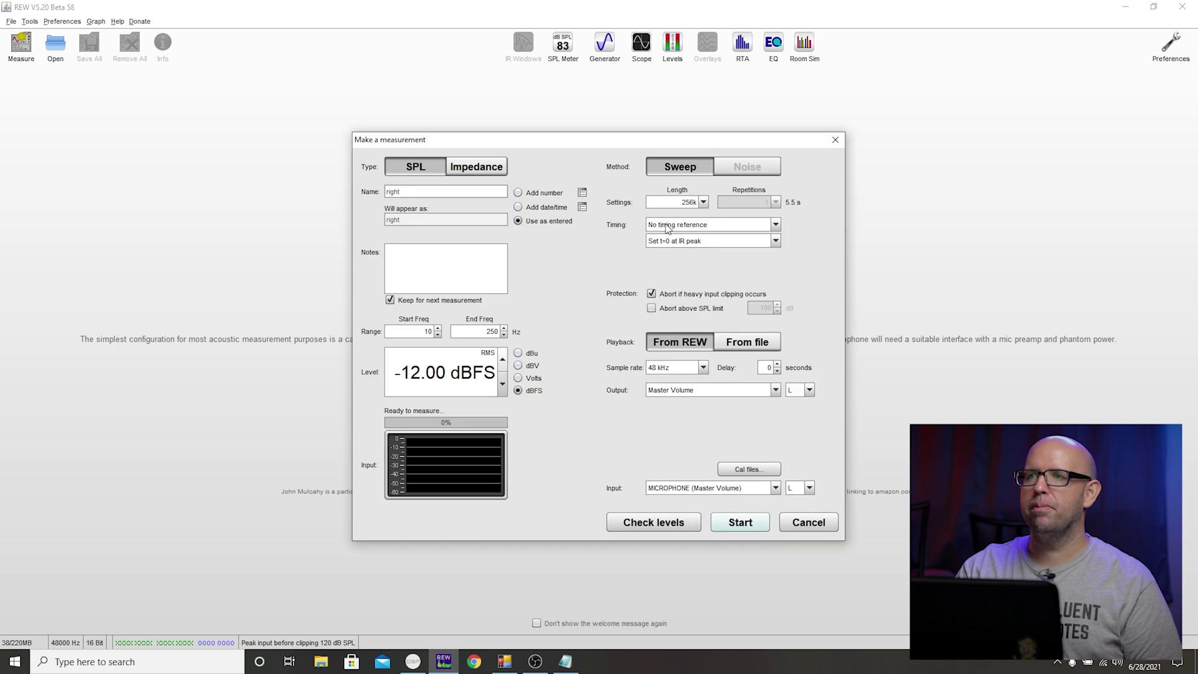
pyautogui.doubleClick(447, 194)
pyautogui.write('POSITION 1')
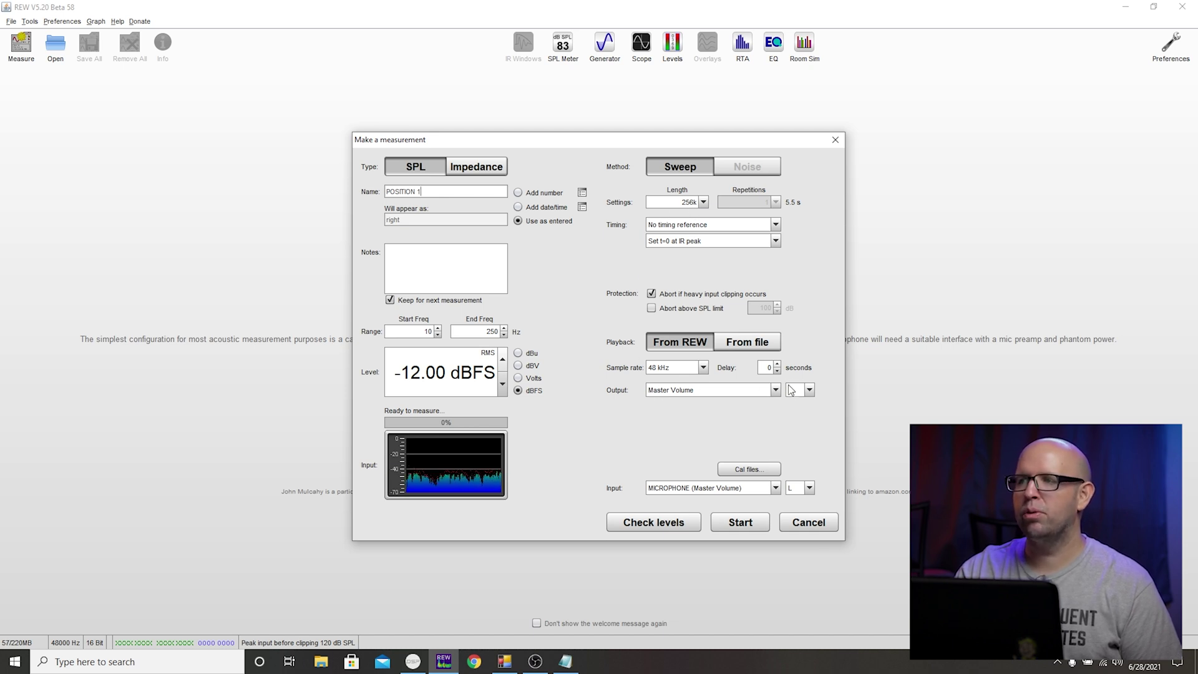
pyautogui.click(736, 523)
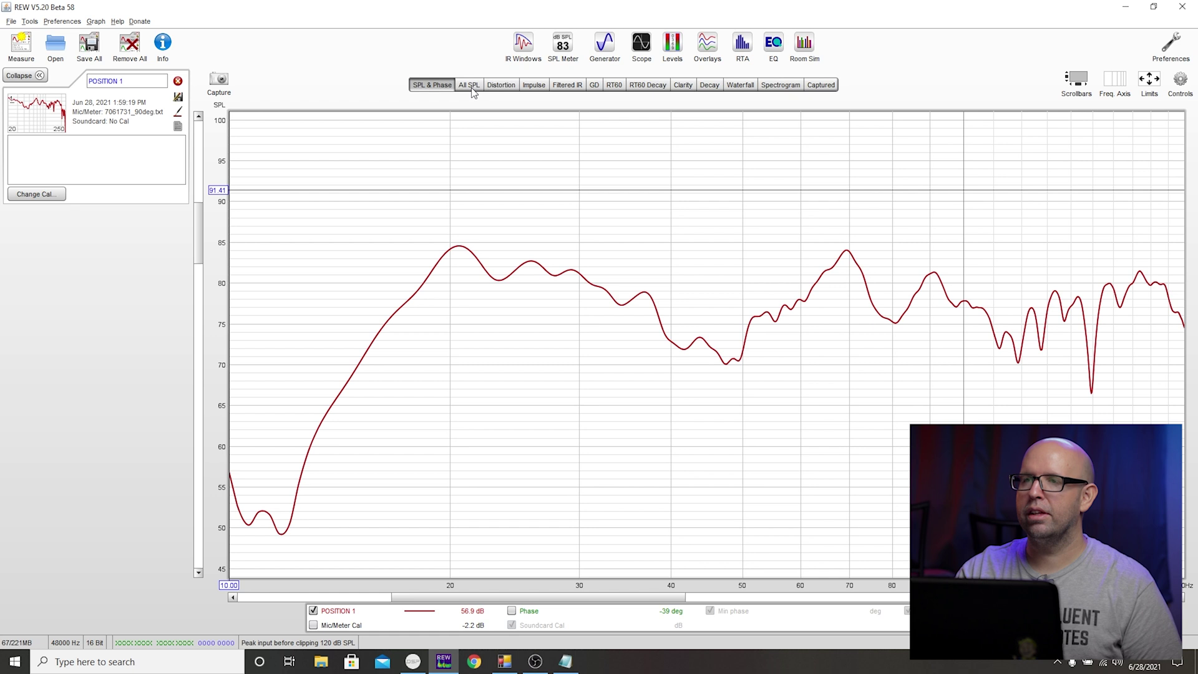
# Show POSITION 1 in All SPL over 10–200 Hz and read its level near 51 Hz.
pyautogui.click(469, 84)
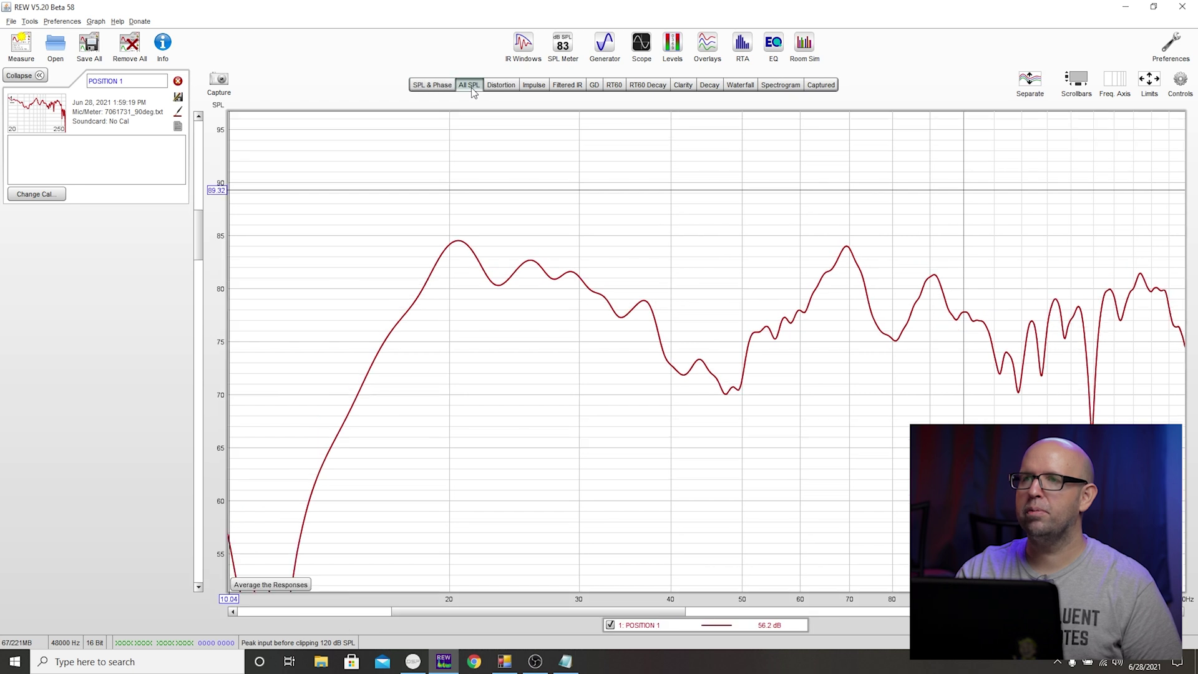
pyautogui.click(1155, 570)
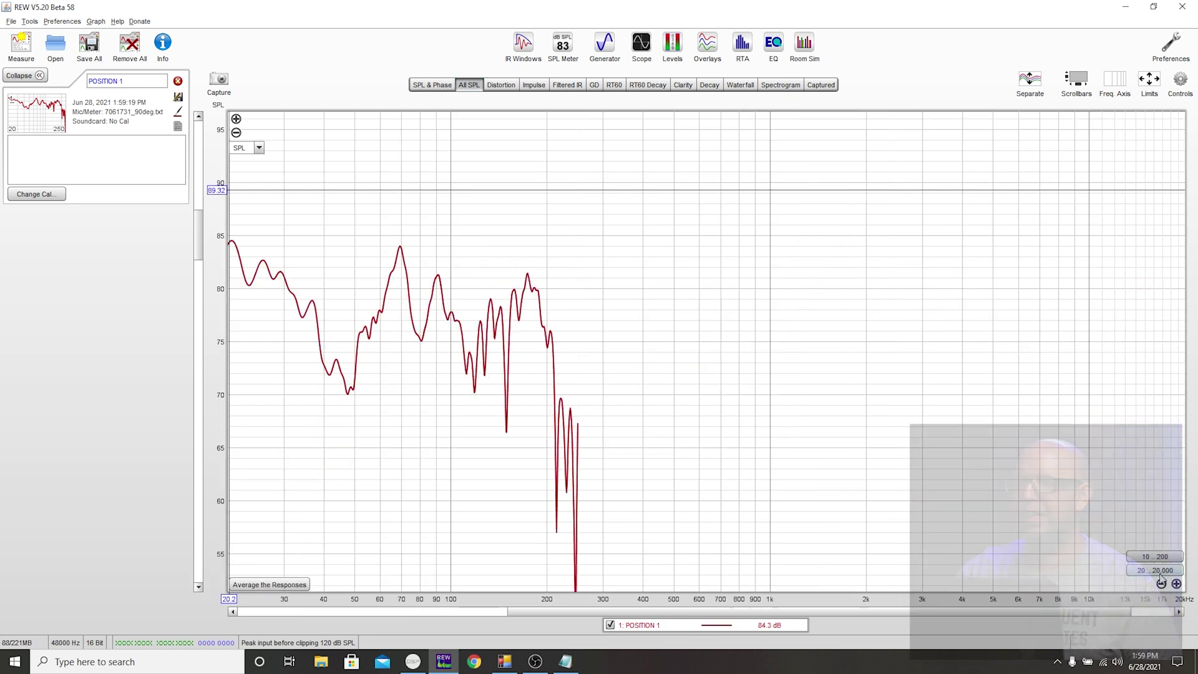
pyautogui.click(1161, 556)
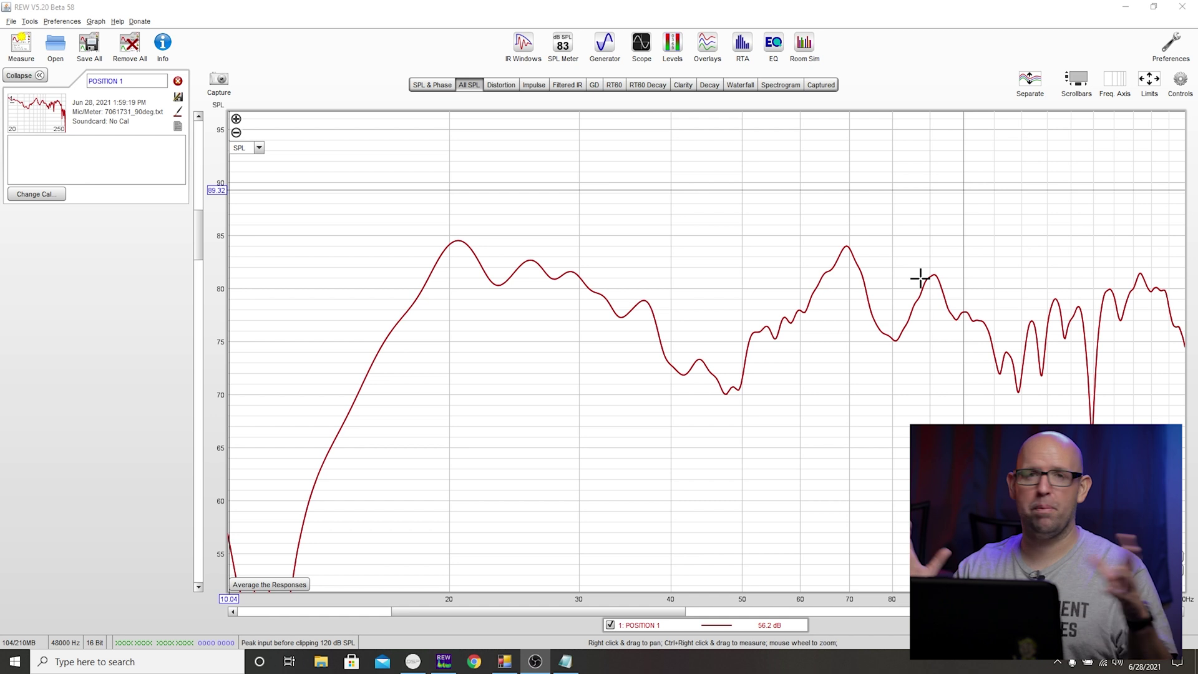
pyautogui.click(749, 333)
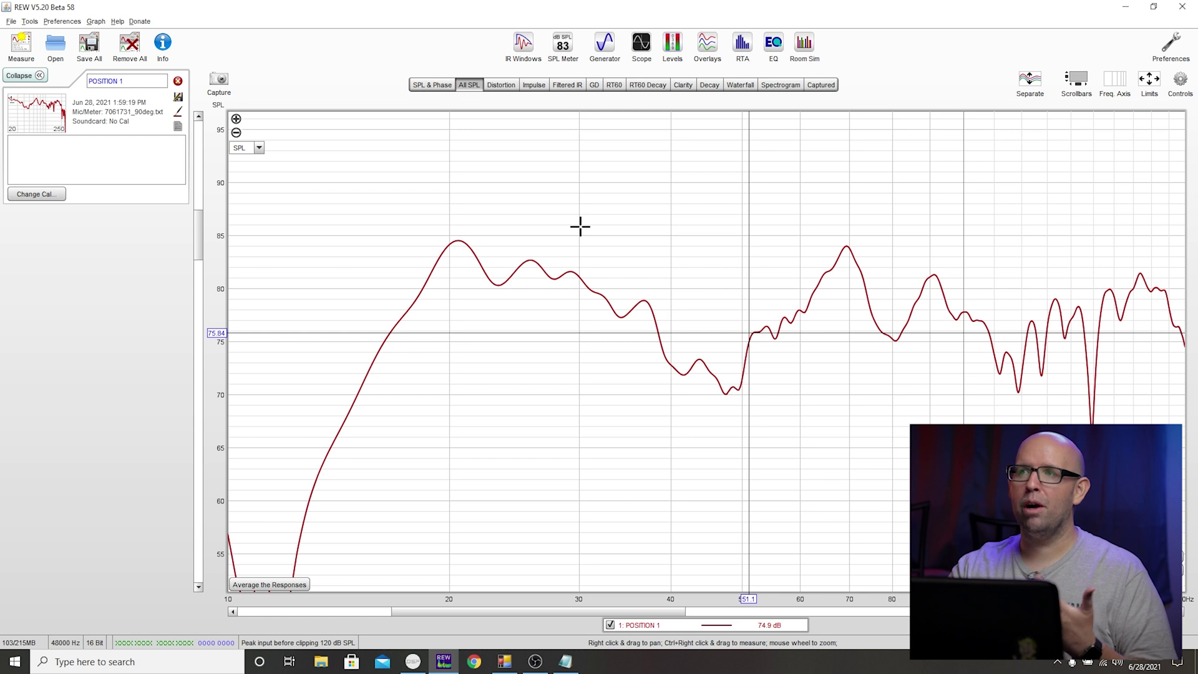
pyautogui.click(604, 45)
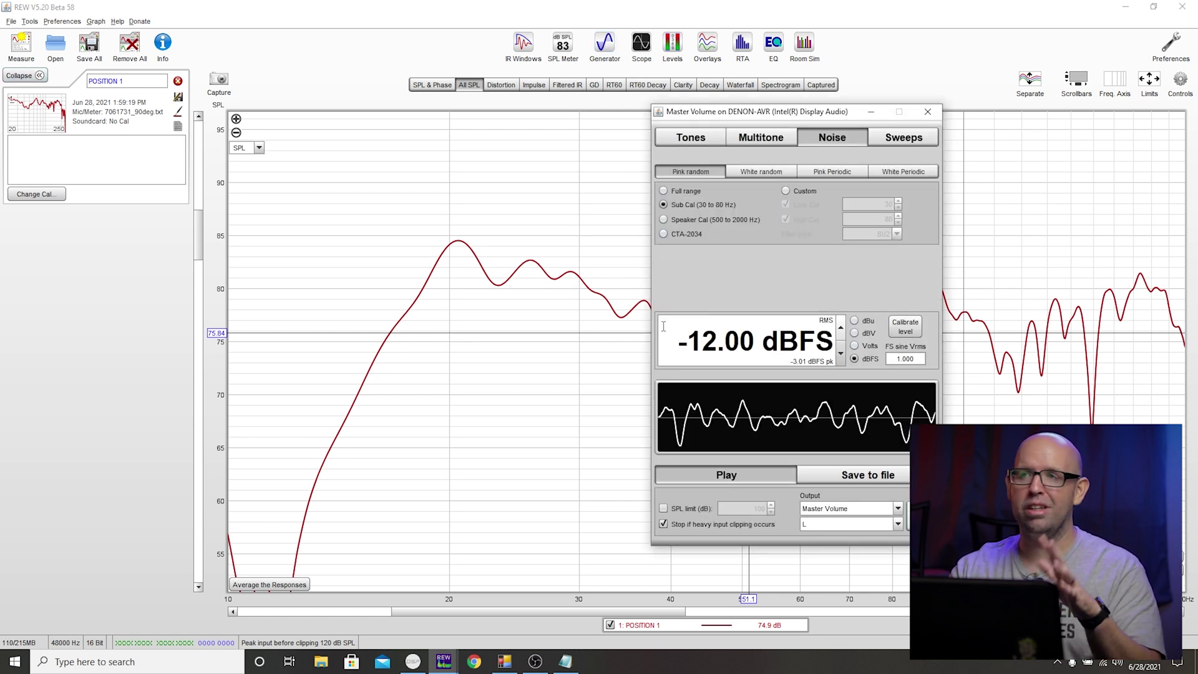
pyautogui.click(563, 45)
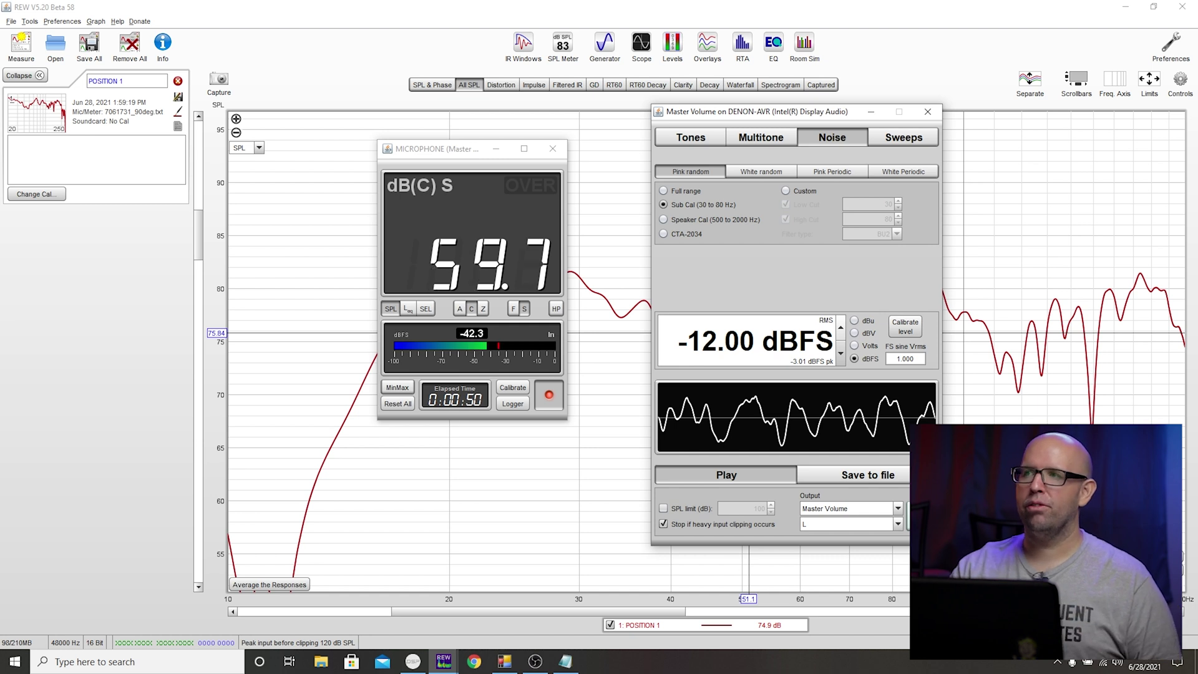
pyautogui.click(927, 111)
# Close the SPL meter and sweep a second measurement named POSITION 2.
pyautogui.click(553, 149)
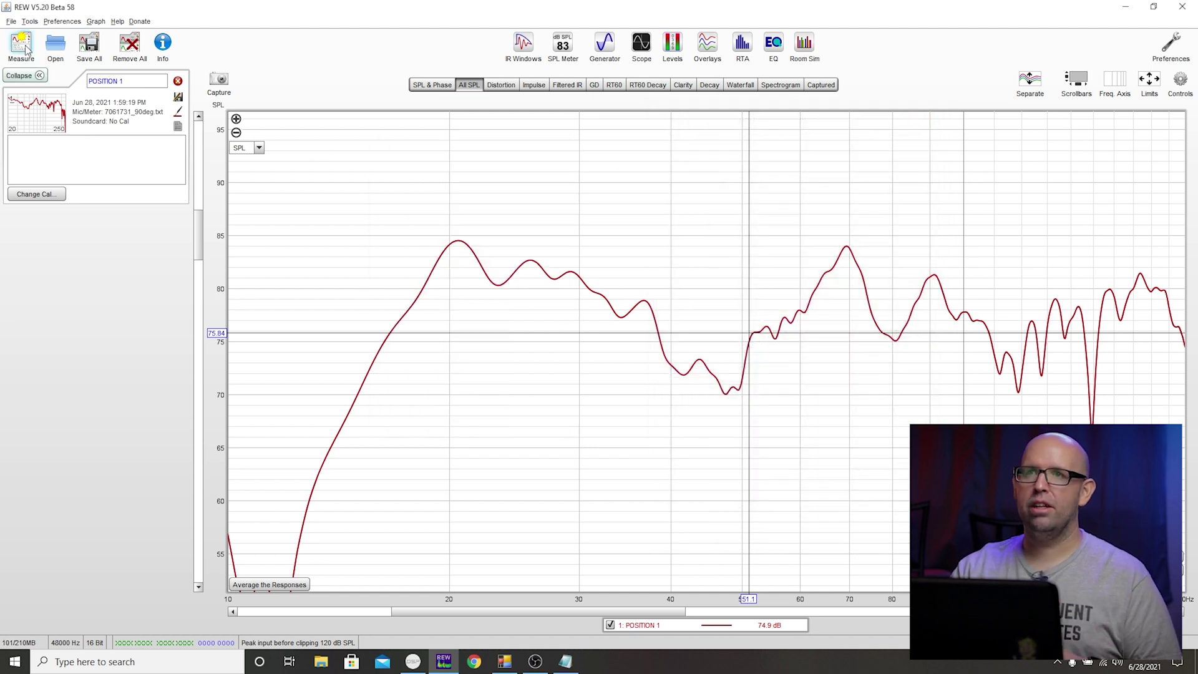
pyautogui.click(21, 47)
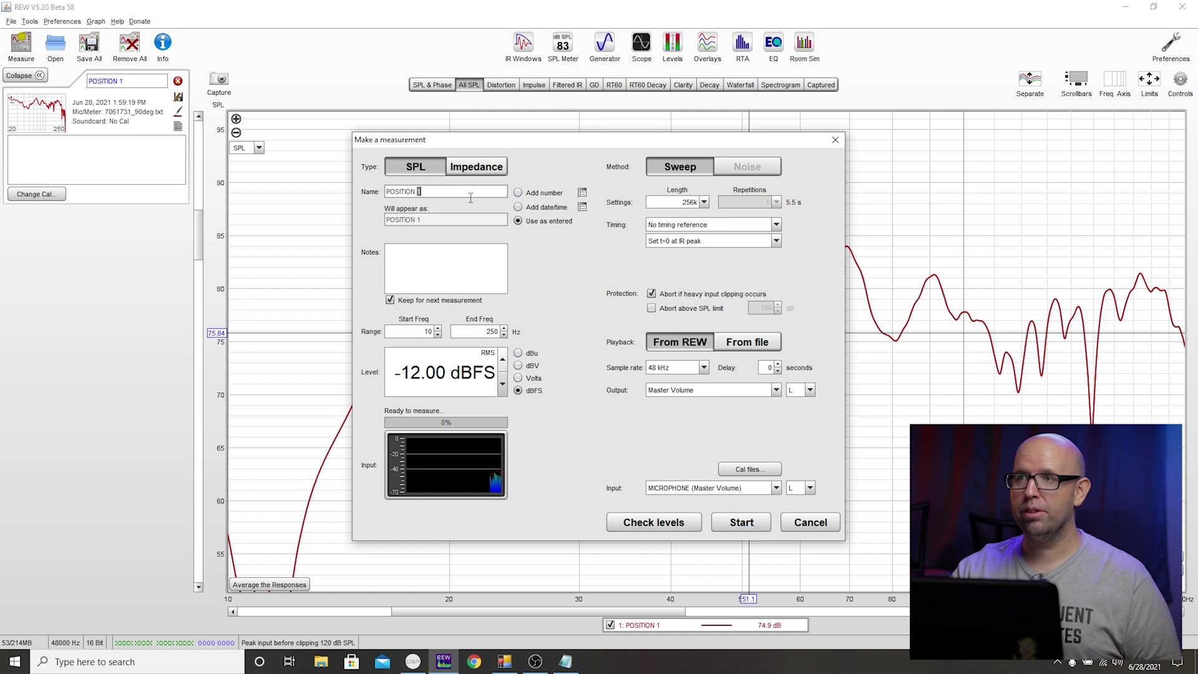
pyautogui.click(749, 524)
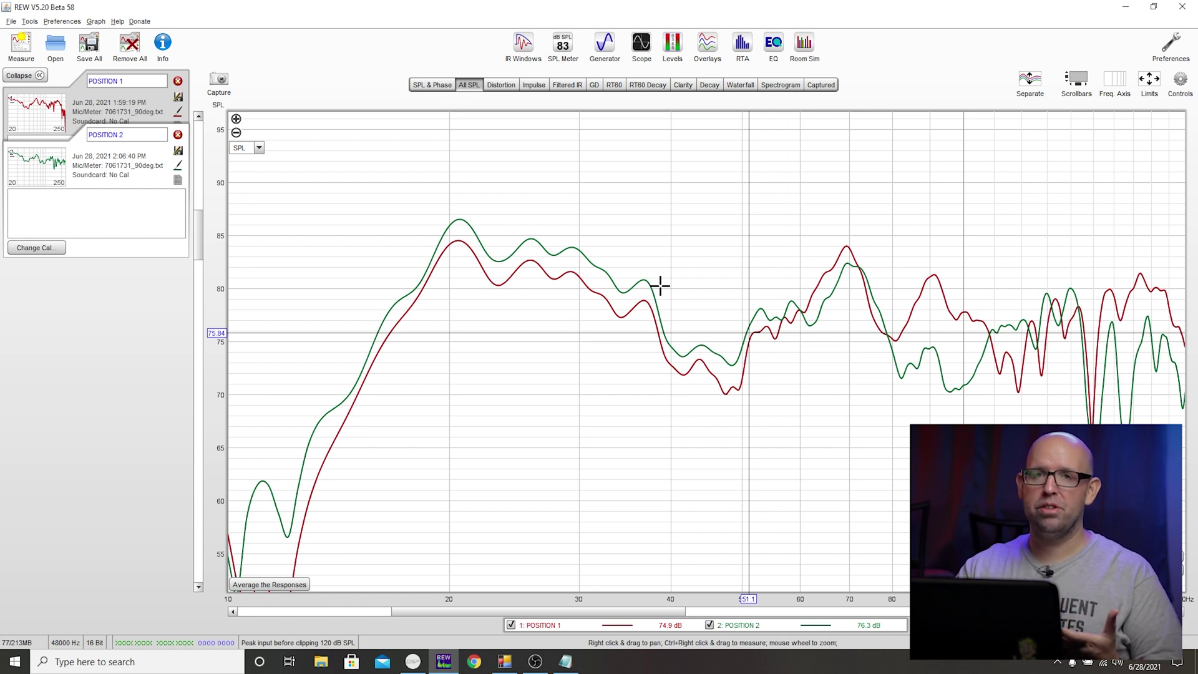
pyautogui.click(605, 47)
# Play Sub Cal pink noise through the subwoofer while watching the SPL meter level.
pyautogui.click(558, 36)
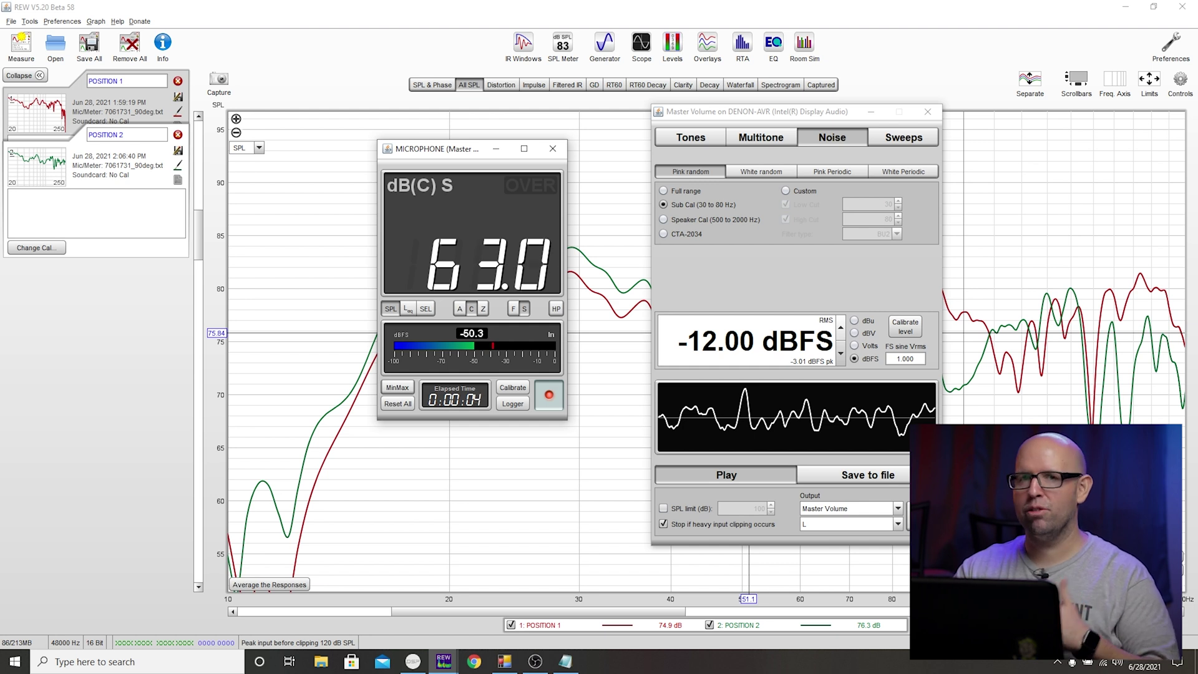
pyautogui.click(726, 474)
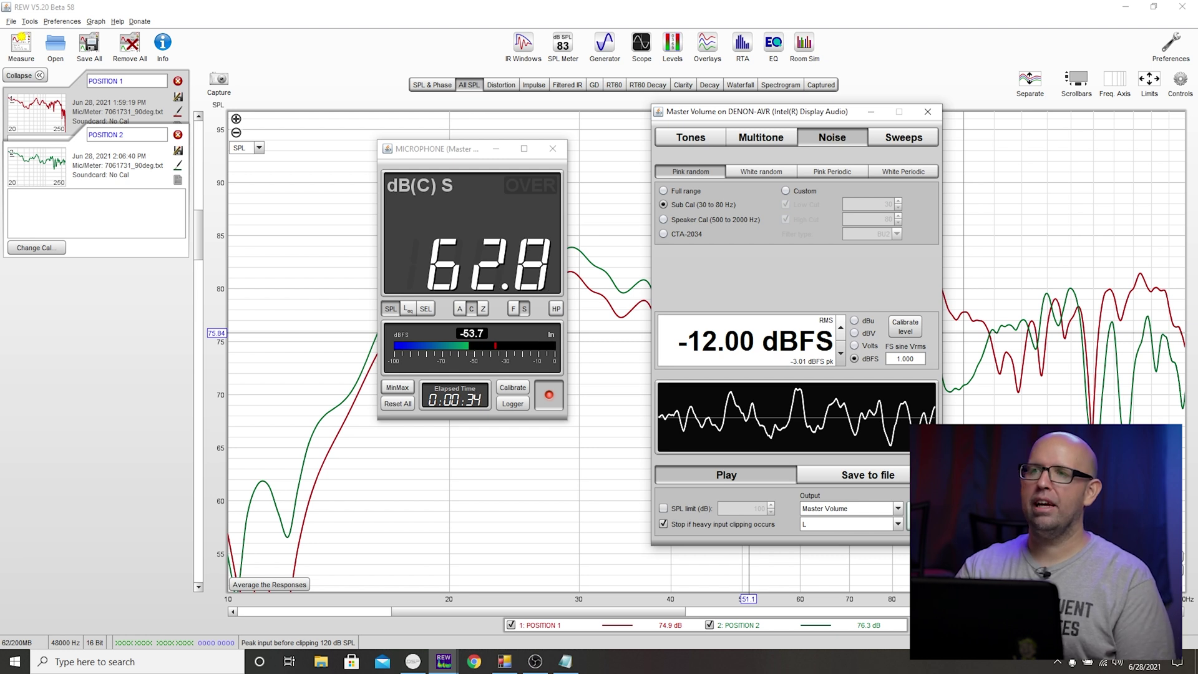
pyautogui.click(553, 148)
# Close the generator and sweep a third measurement renamed POSITION 3.
pyautogui.click(918, 111)
pyautogui.click(21, 45)
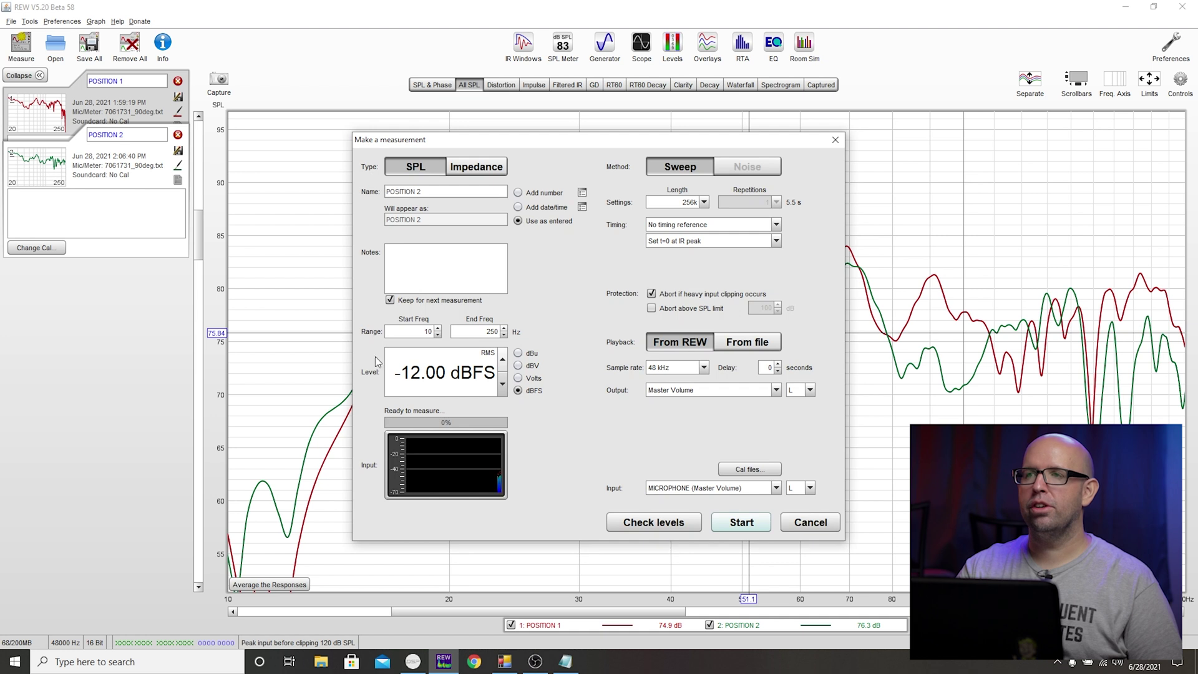
pyautogui.doubleClick(429, 195)
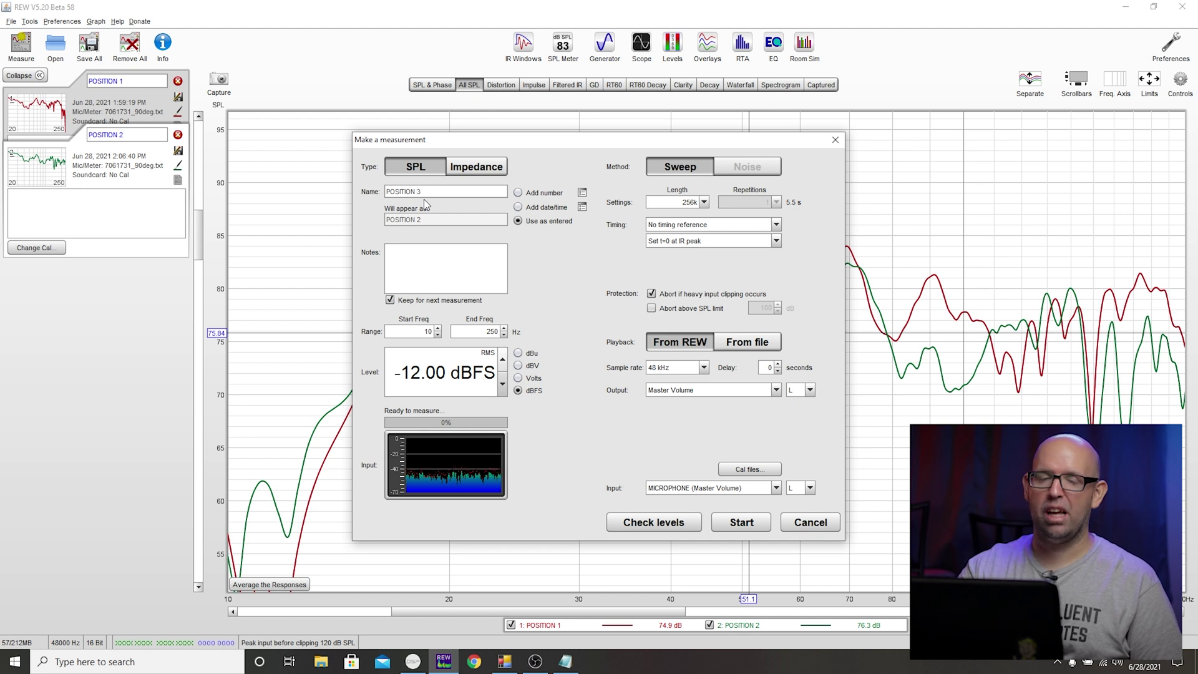
pyautogui.write('3')
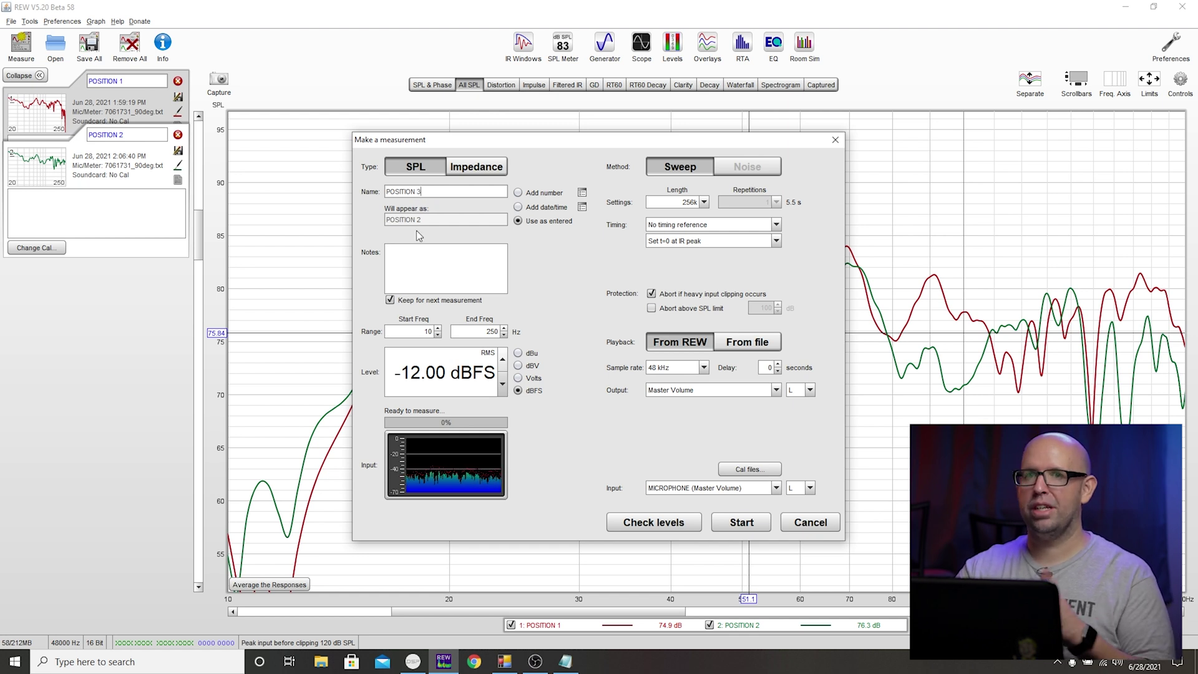
pyautogui.click(742, 523)
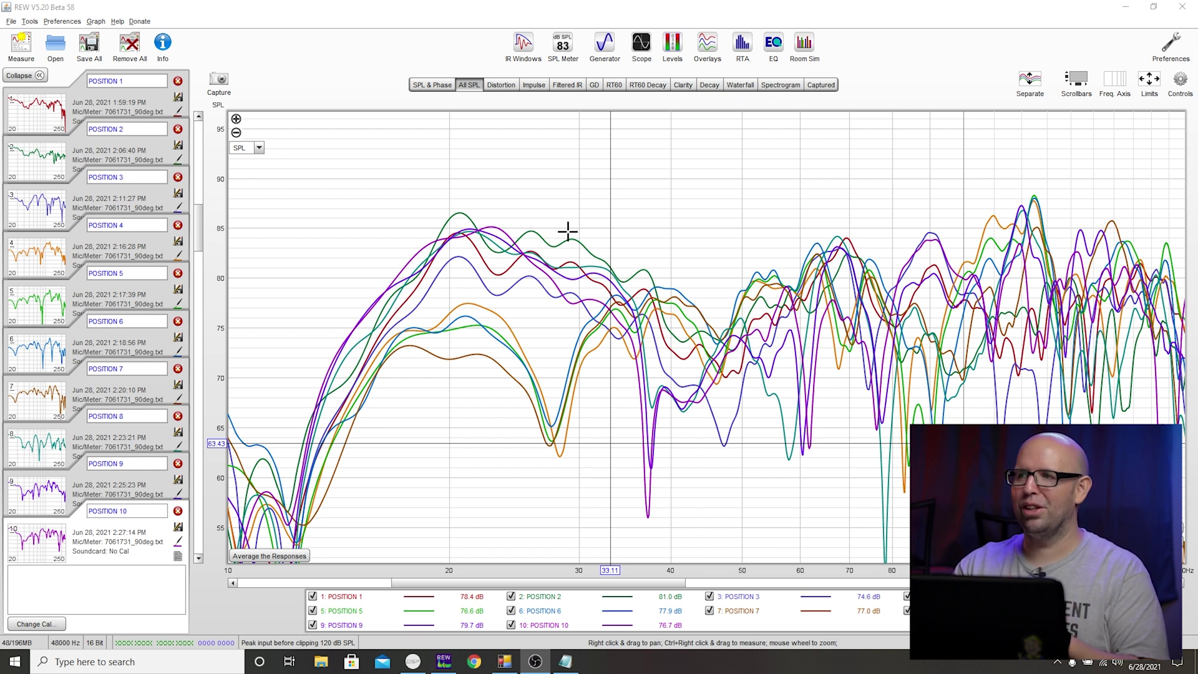
# Untick Positions 9, 10, 6, 7, 4, 8, 3, 2 and 5 so only Position 1's curve remains.
pyautogui.click(312, 625)
pyautogui.click(510, 625)
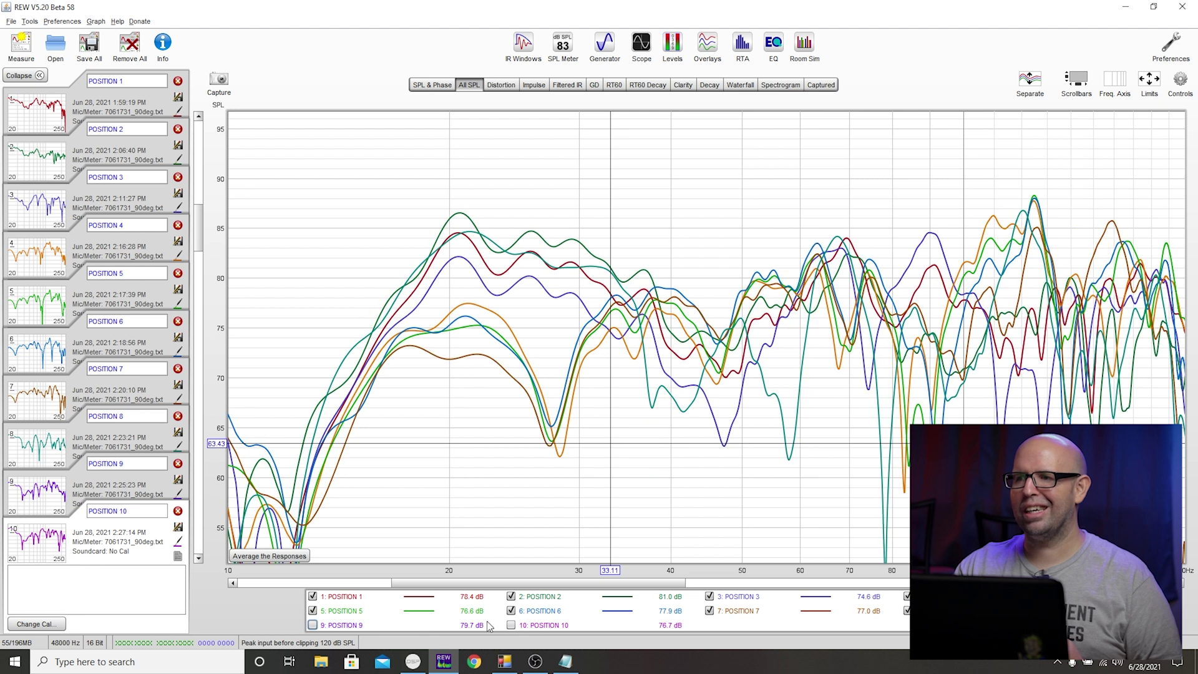
pyautogui.click(510, 610)
pyautogui.click(709, 610)
pyautogui.click(907, 596)
pyautogui.click(906, 610)
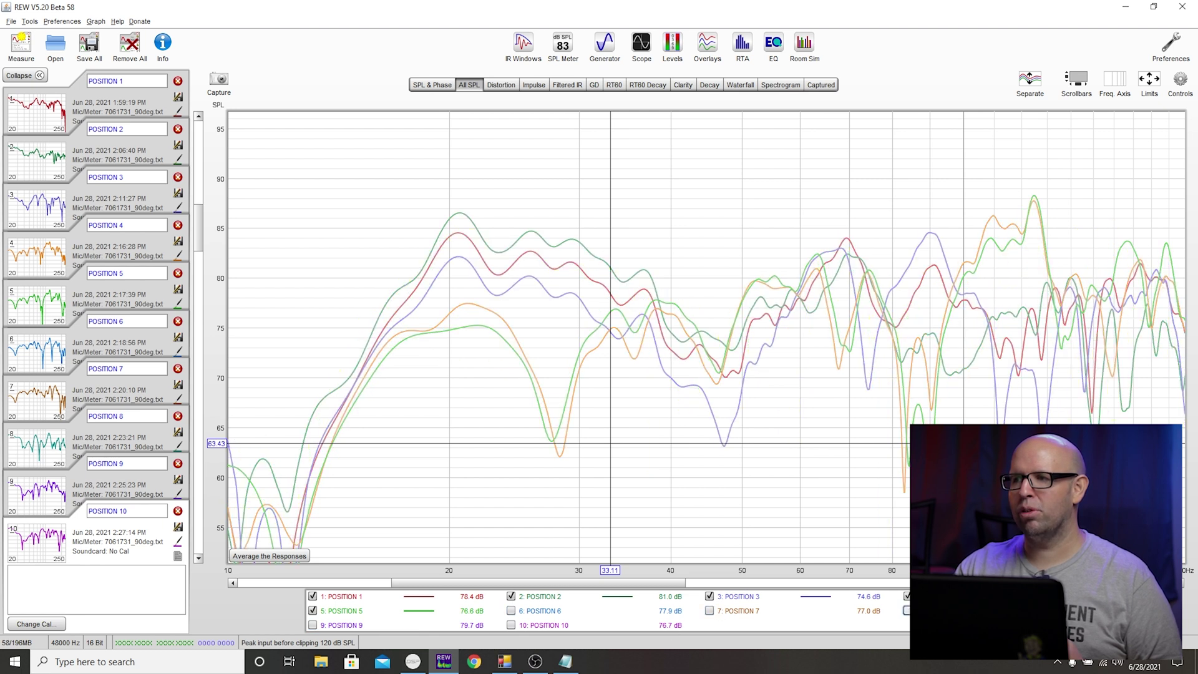
pyautogui.click(709, 596)
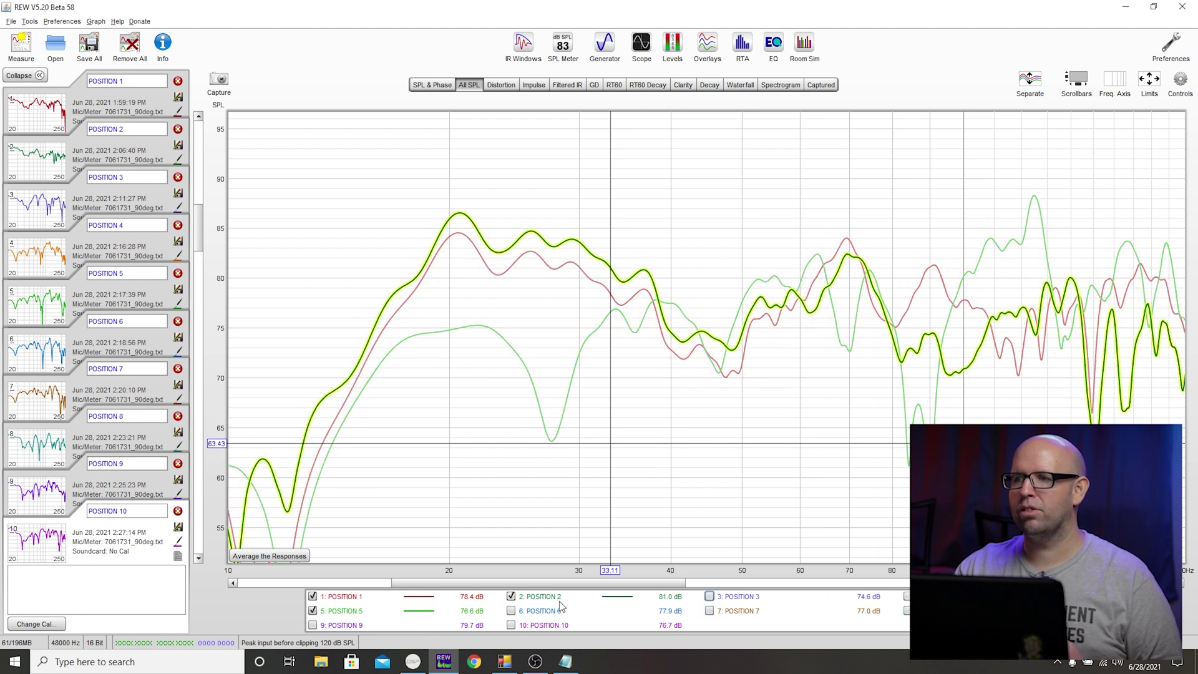
pyautogui.click(510, 596)
pyautogui.click(313, 610)
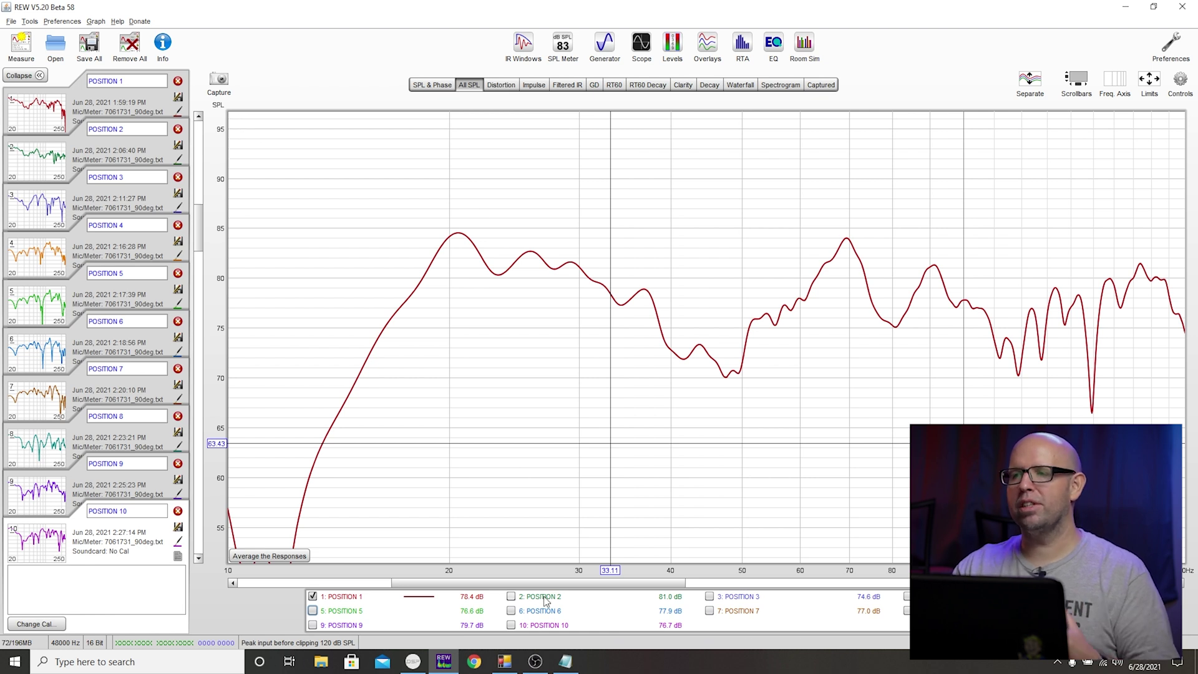
# Show Position 2's curve and hide Position 1's.
pyautogui.click(512, 597)
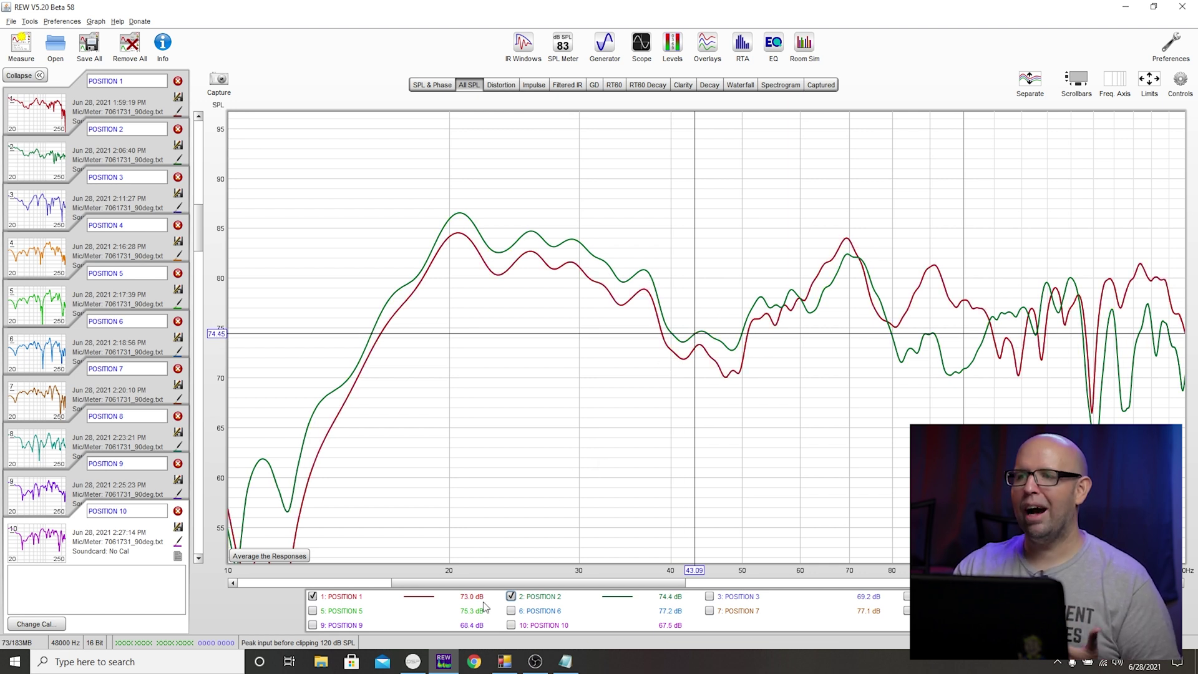
pyautogui.moveTo(394, 599)
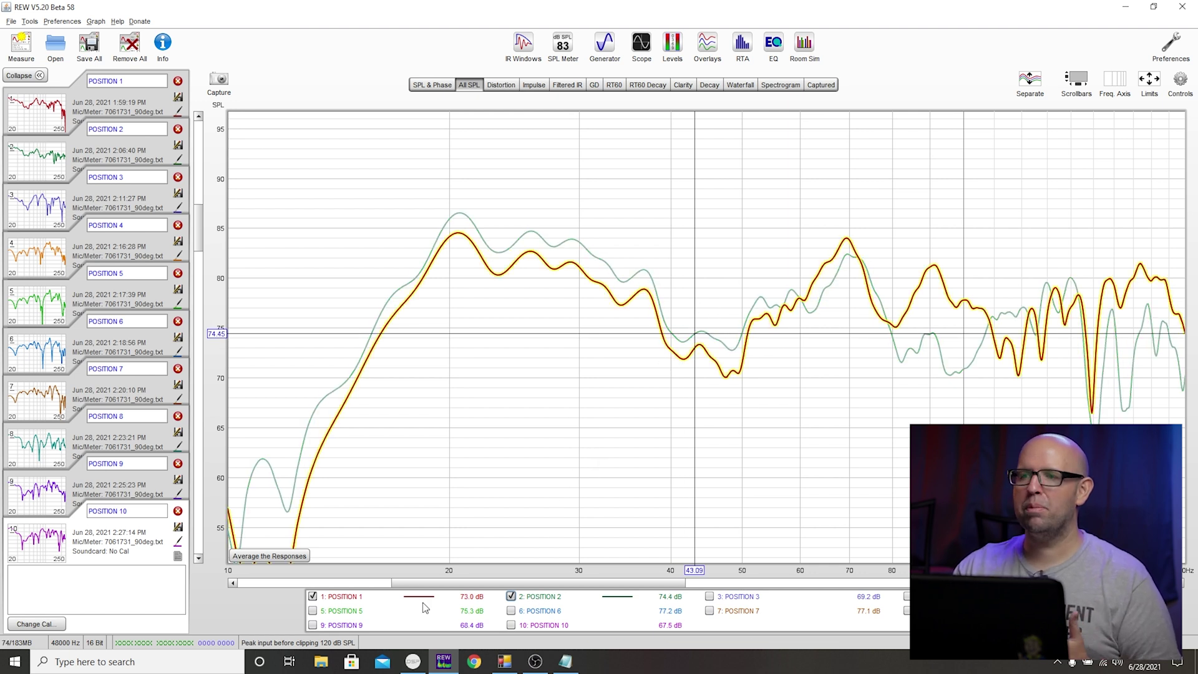
pyautogui.click(380, 599)
# View Position 3 alone, read its level near 37 Hz, then return to Position 2 alone.
pyautogui.click(750, 597)
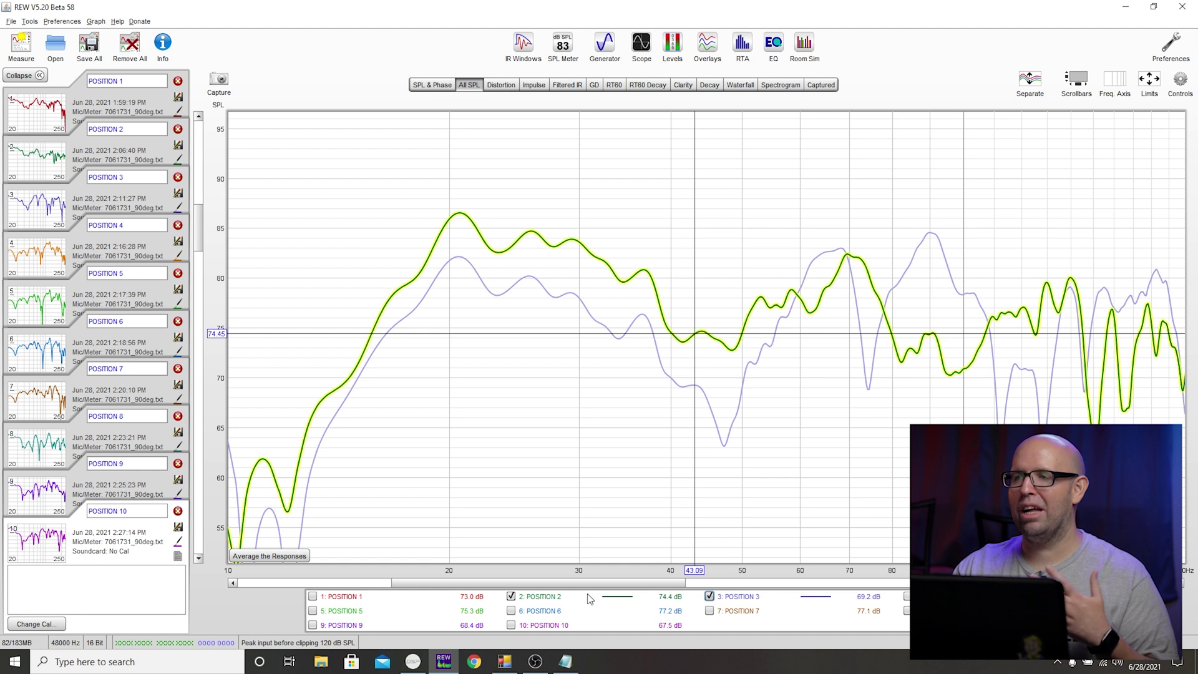
pyautogui.click(552, 596)
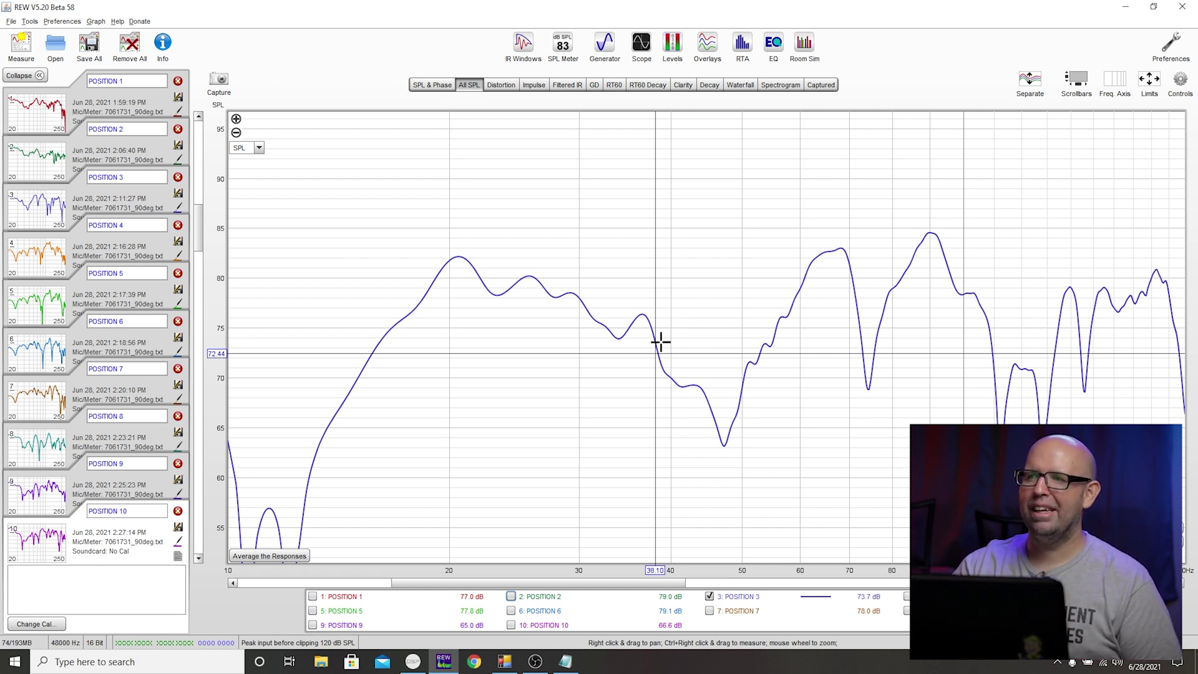
pyautogui.click(646, 311)
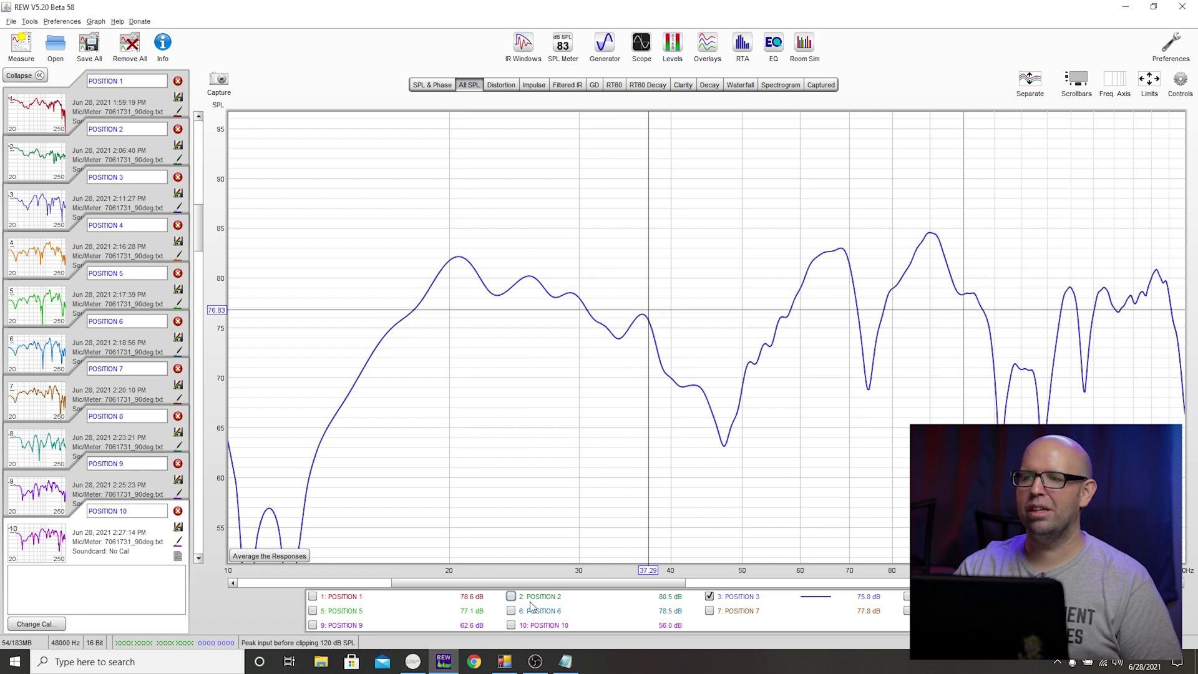
pyautogui.click(512, 597)
pyautogui.click(709, 597)
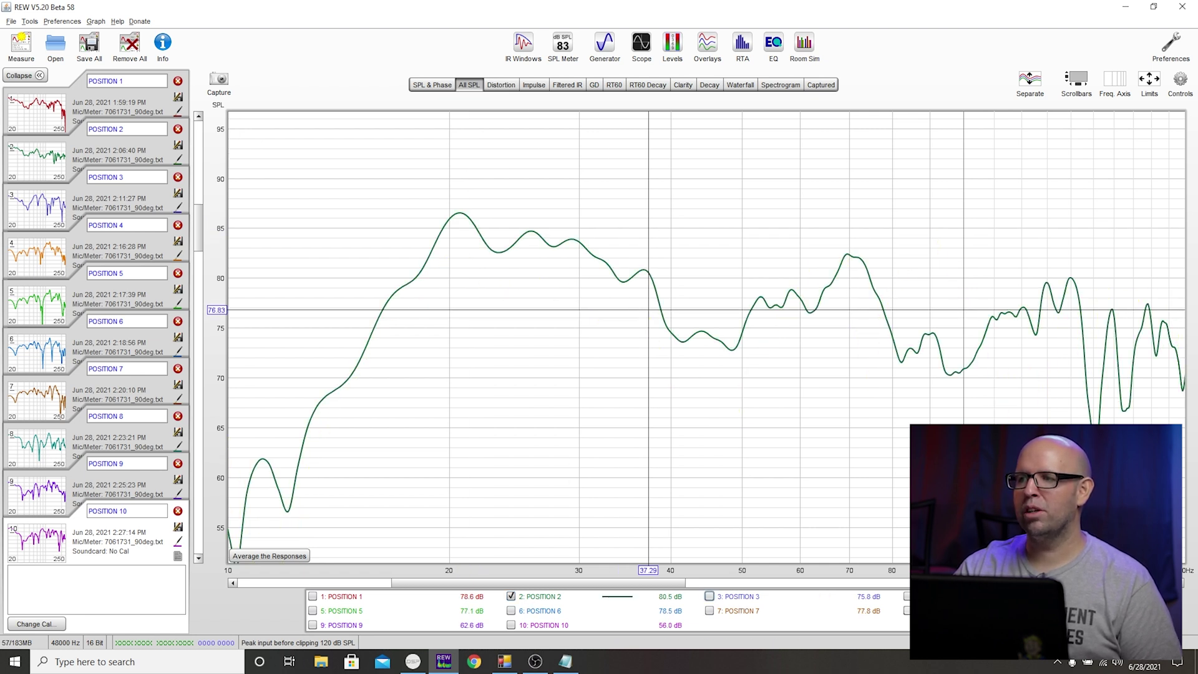
# Overlay Position 4, then Position 5, on Position 2, hiding each after comparing.
pyautogui.click(907, 596)
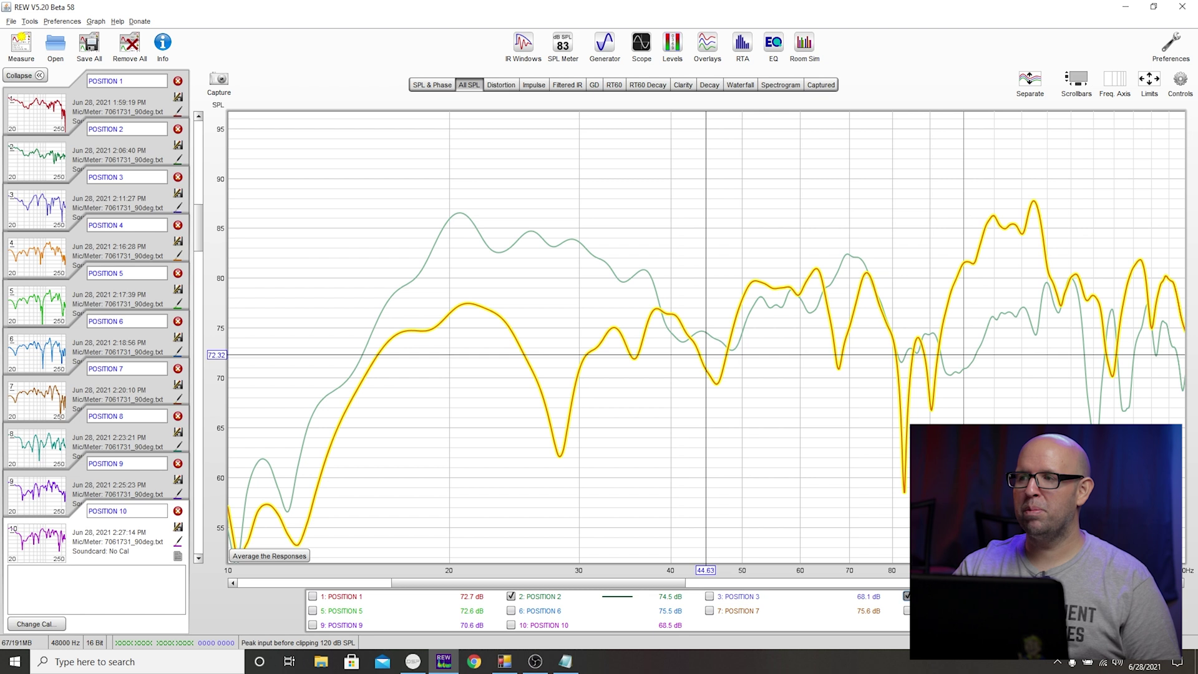
pyautogui.click(906, 596)
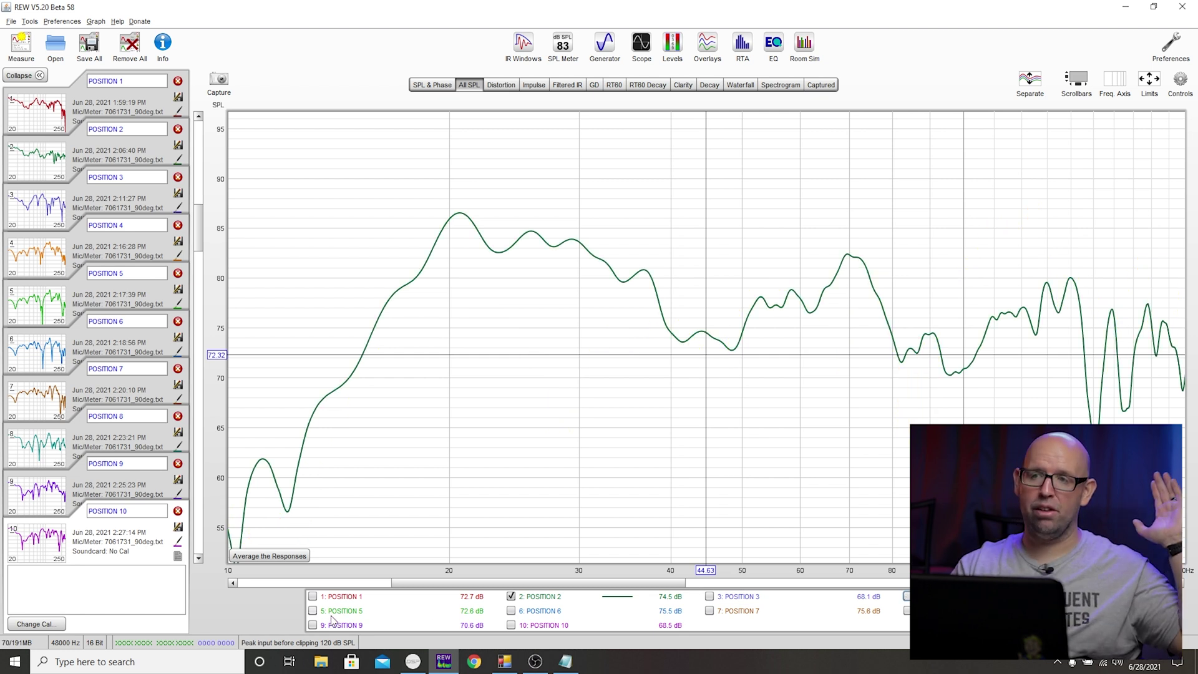
pyautogui.click(313, 610)
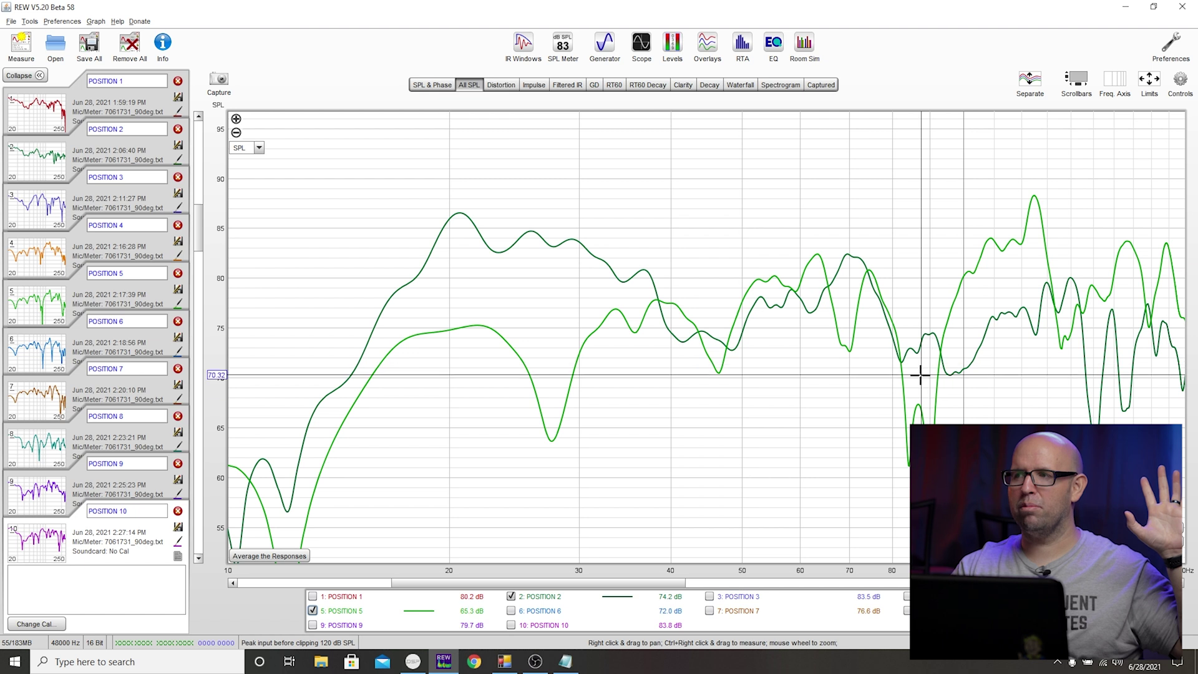
pyautogui.click(358, 616)
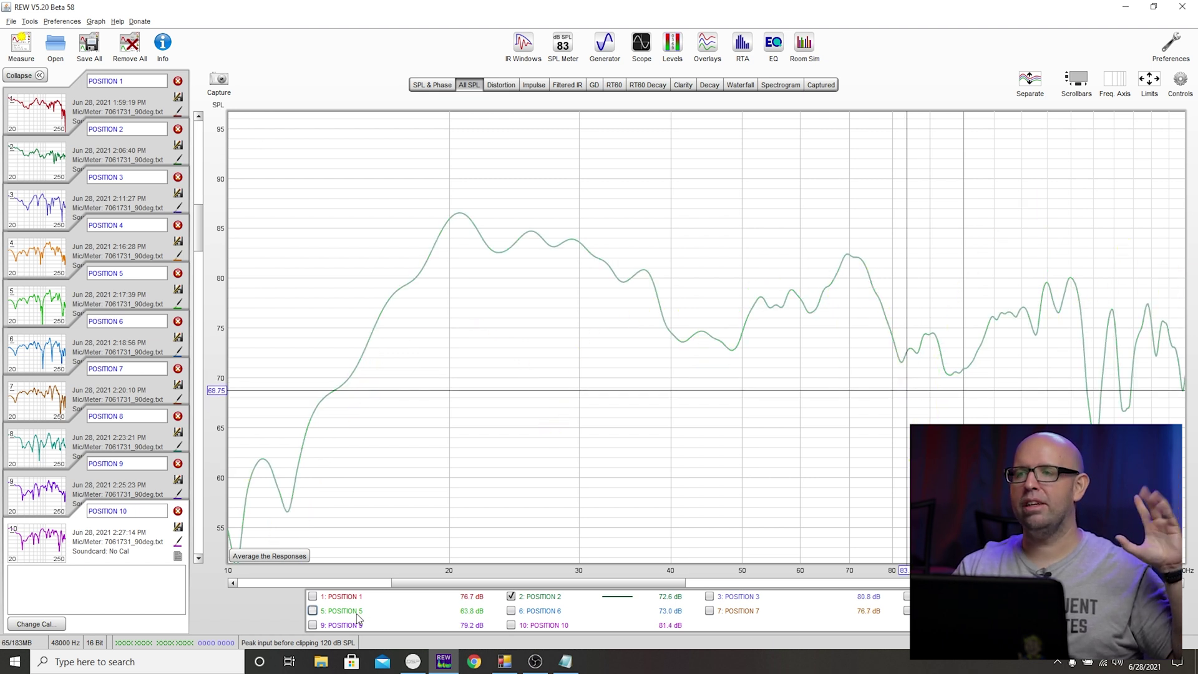
# Compare Position 6 with Position 2, briefly adding Position 5, then overlay Position 7.
pyautogui.click(551, 617)
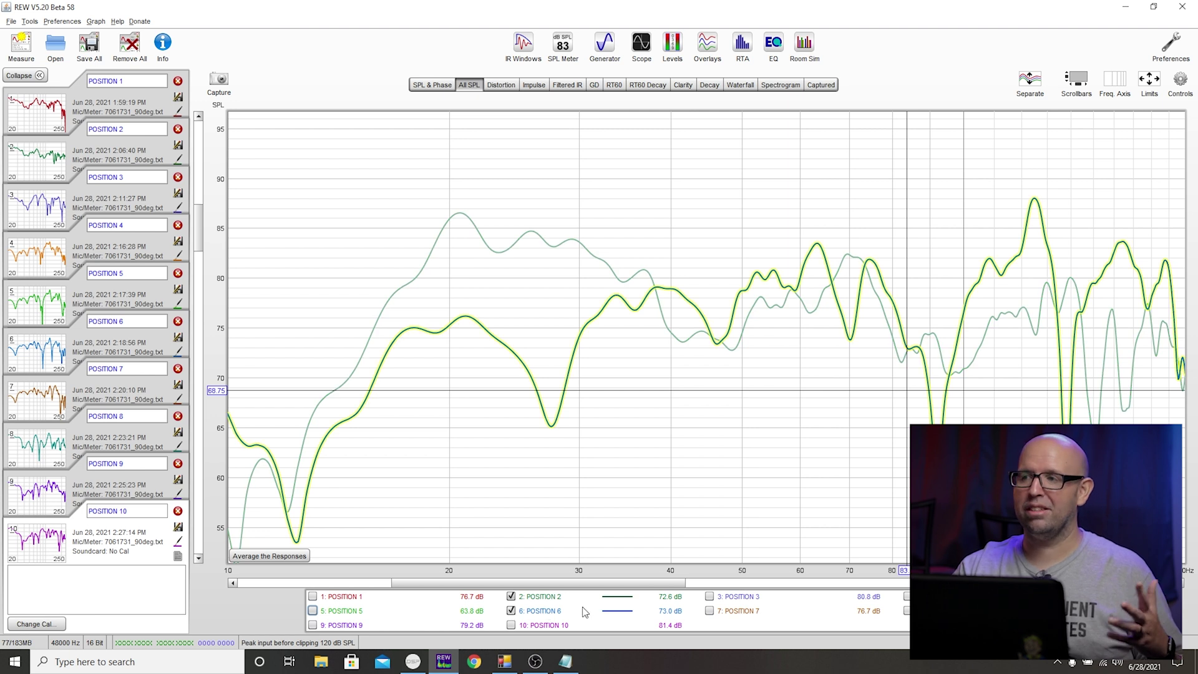
pyautogui.click(352, 613)
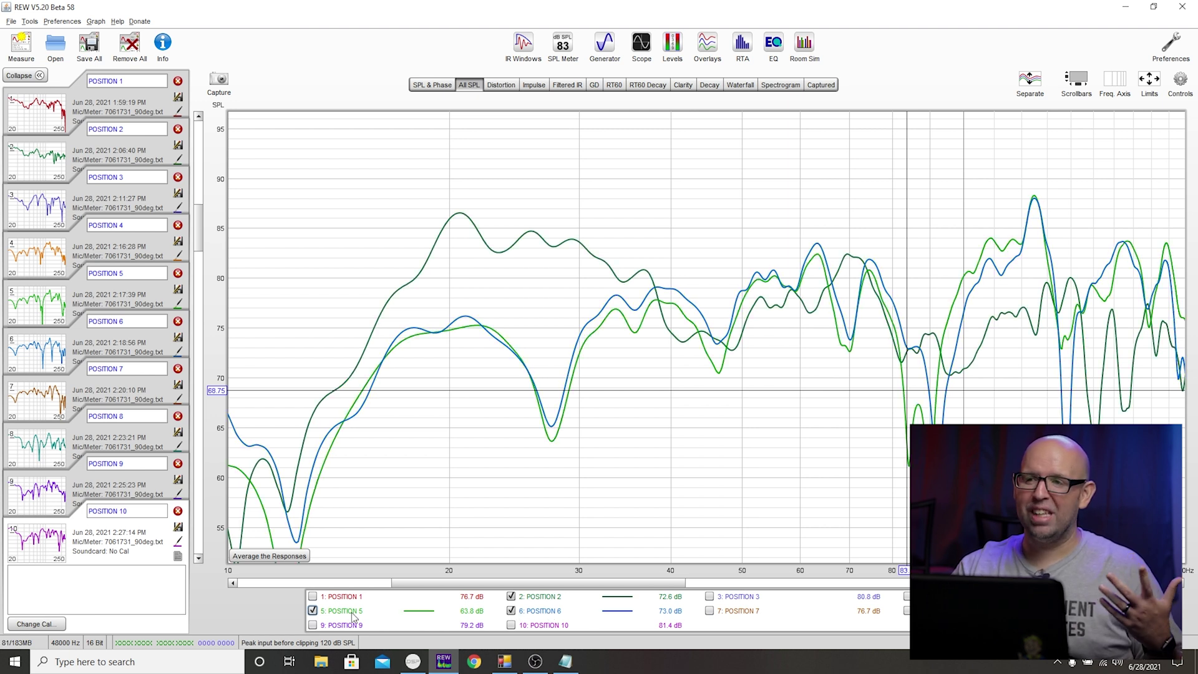
pyautogui.click(512, 611)
pyautogui.click(313, 611)
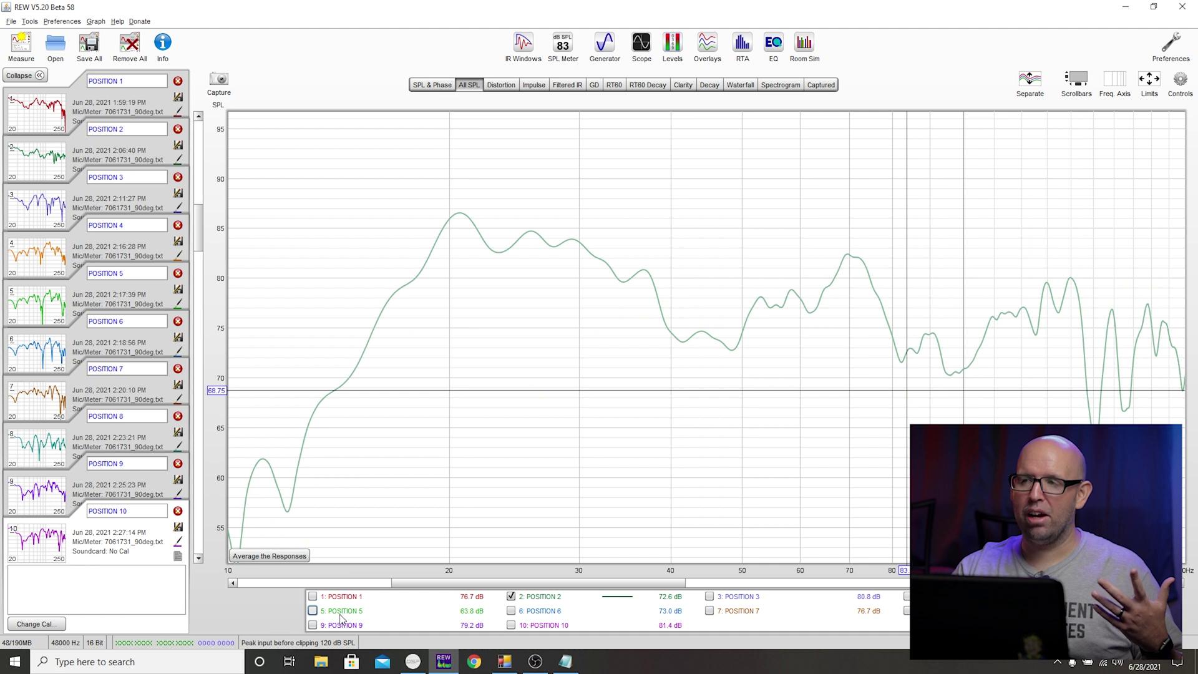
pyautogui.click(733, 615)
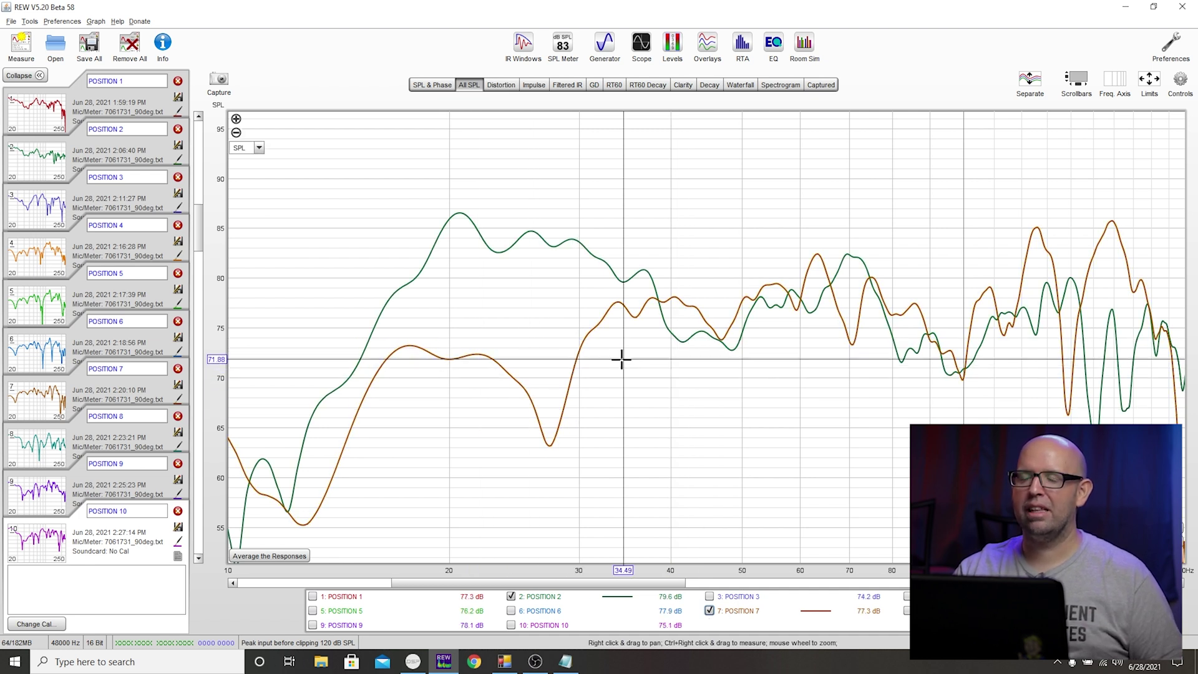
# Replace Position 7 with Position 8 beside Position 2, briefly re-adding Positions 7 and 6.
pyautogui.click(710, 610)
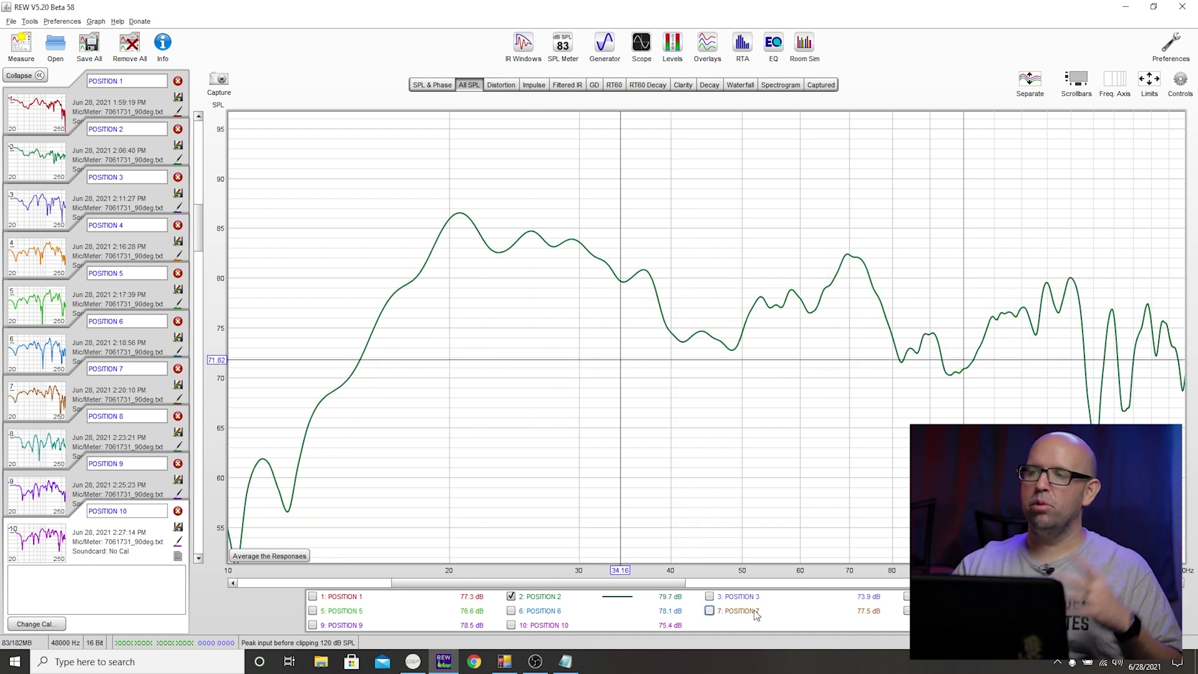
pyautogui.click(907, 610)
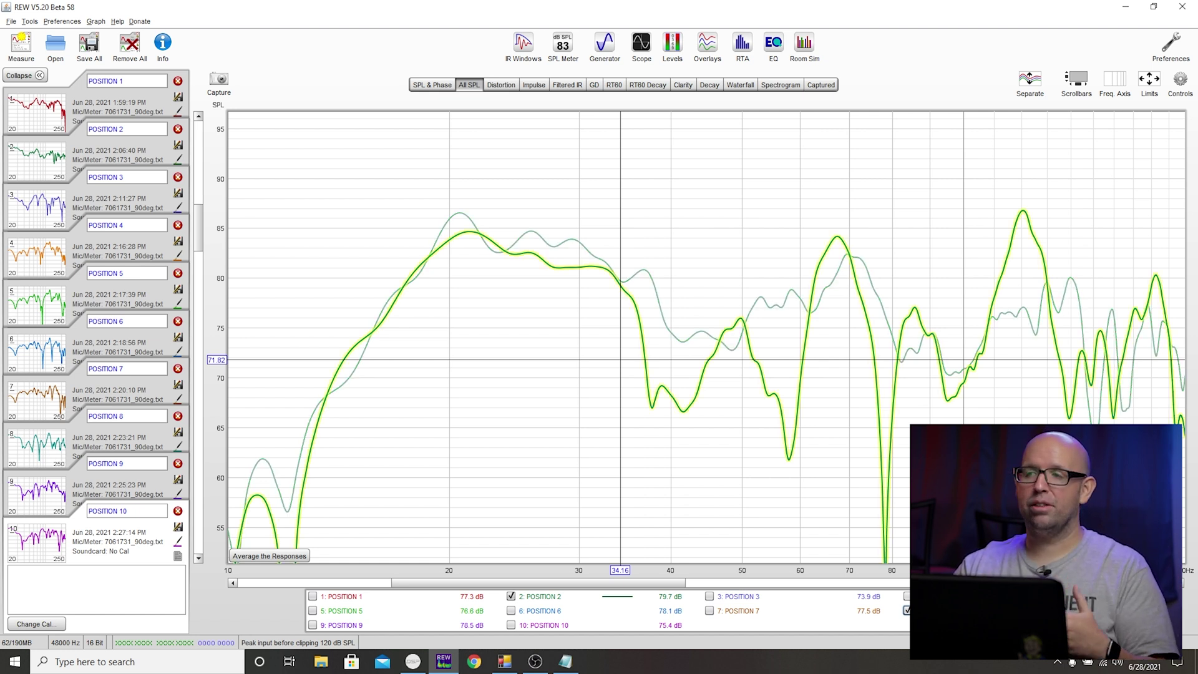
pyautogui.click(732, 614)
pyautogui.click(559, 615)
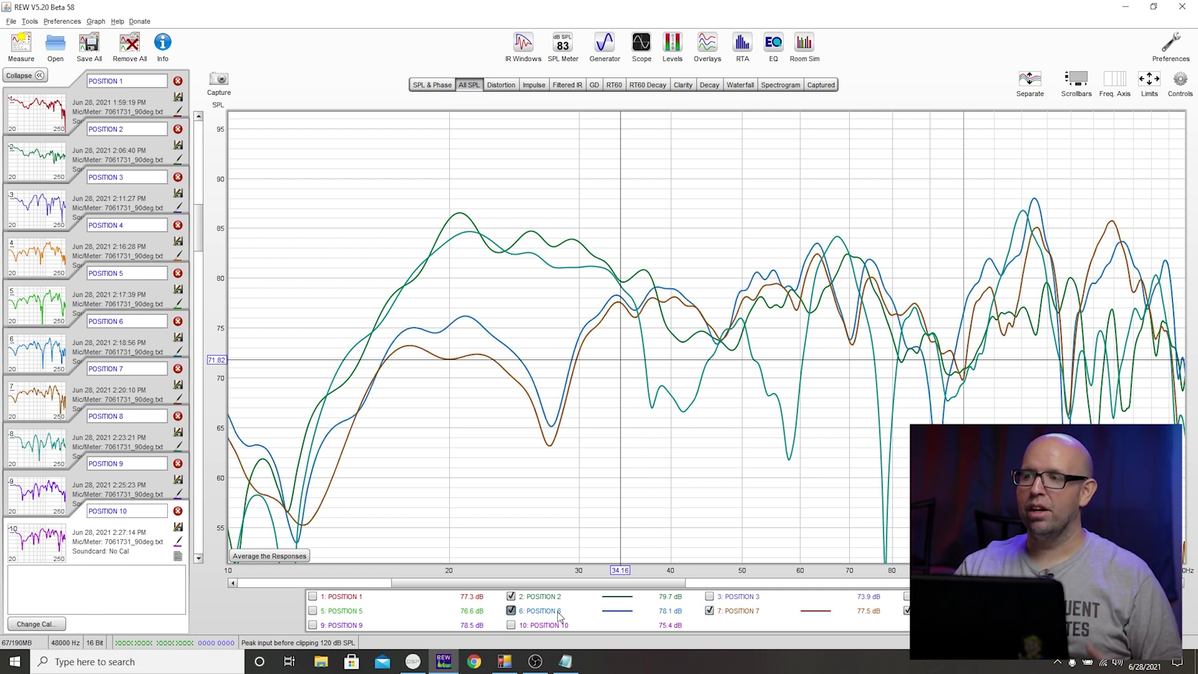
pyautogui.click(559, 614)
pyautogui.click(709, 611)
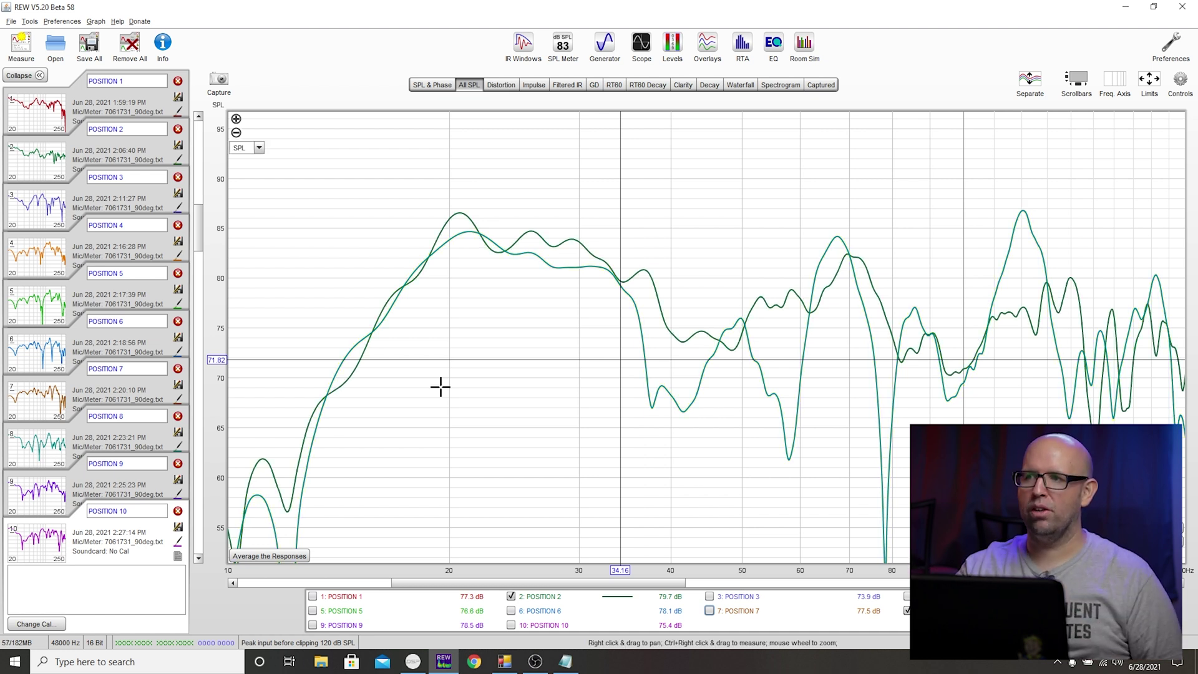
# Swap Position 8 for Position 9, then compare Positions 9 and 8 without Position 2.
pyautogui.click(907, 610)
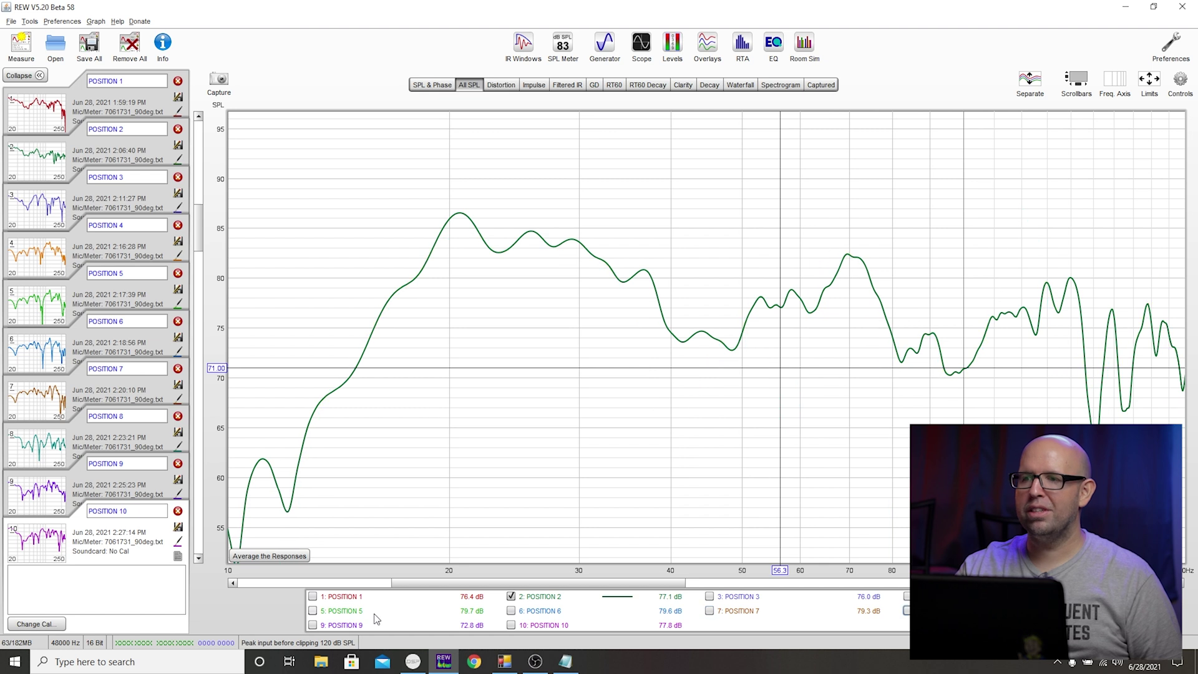
pyautogui.click(340, 626)
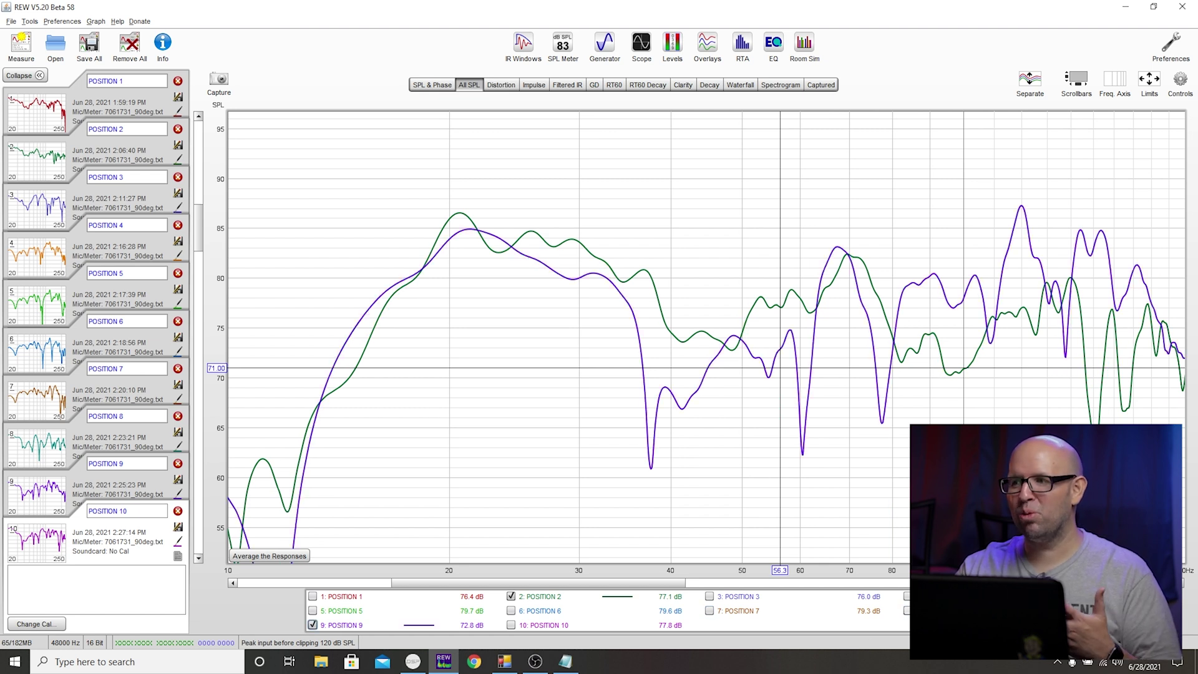
pyautogui.click(906, 610)
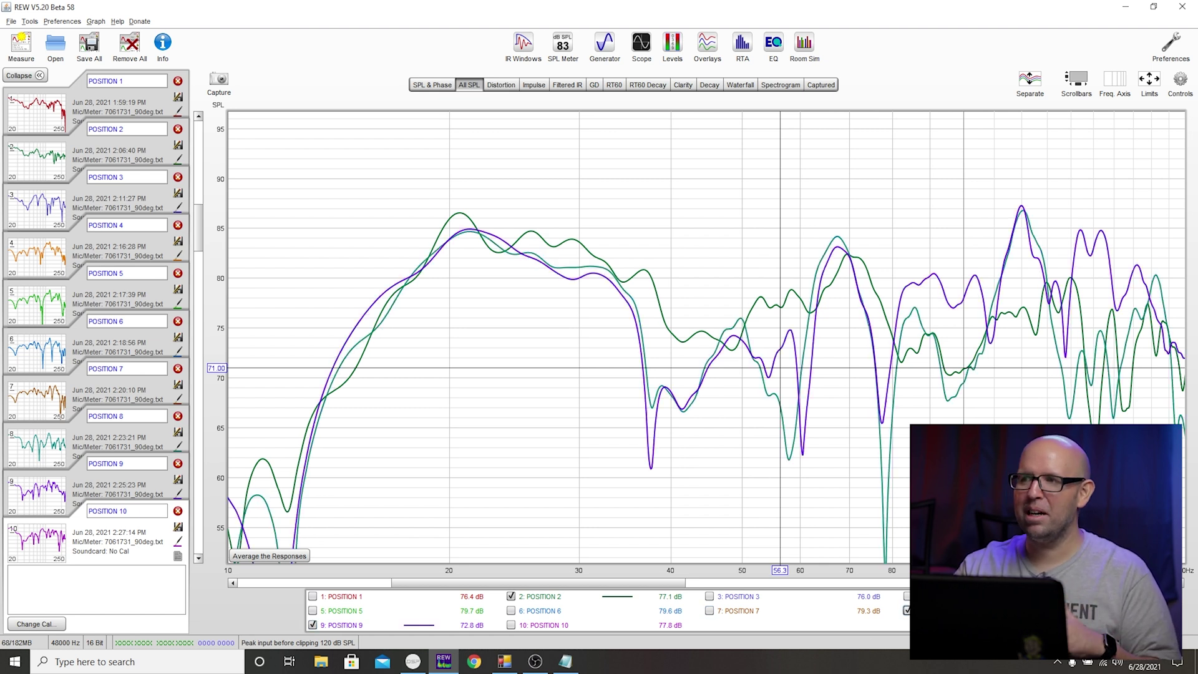
pyautogui.click(511, 596)
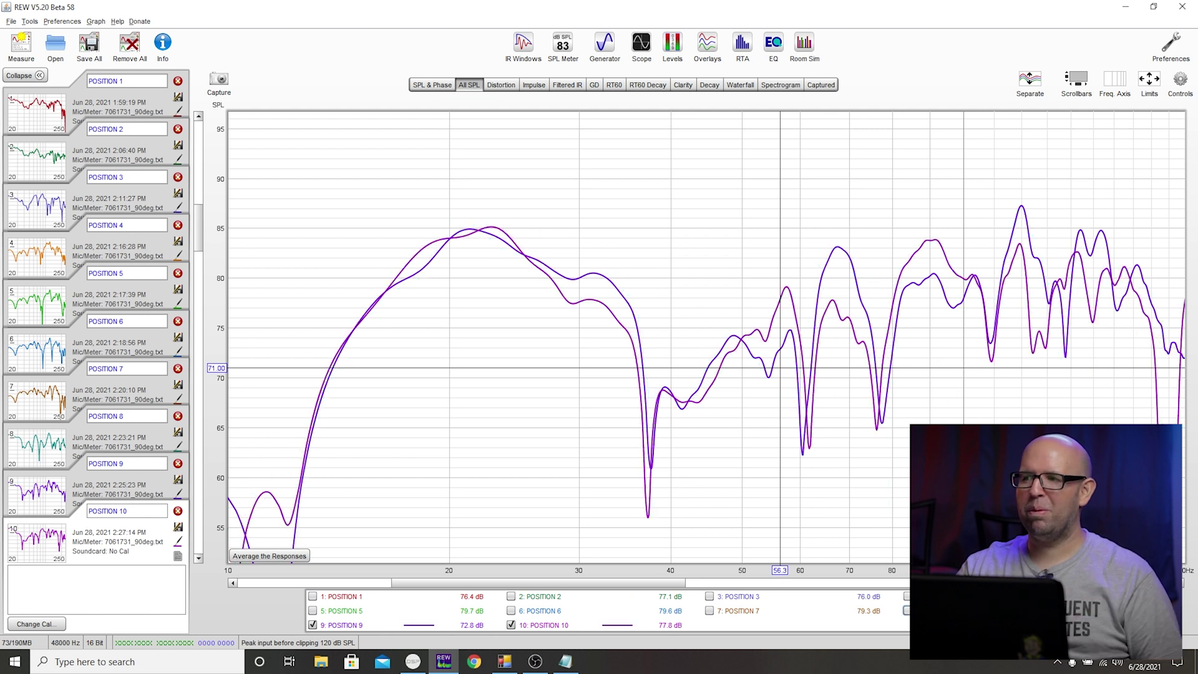
# Compare Position 9 with Position 10, then with Position 2, ending with Position 2 alone.
pyautogui.click(512, 624)
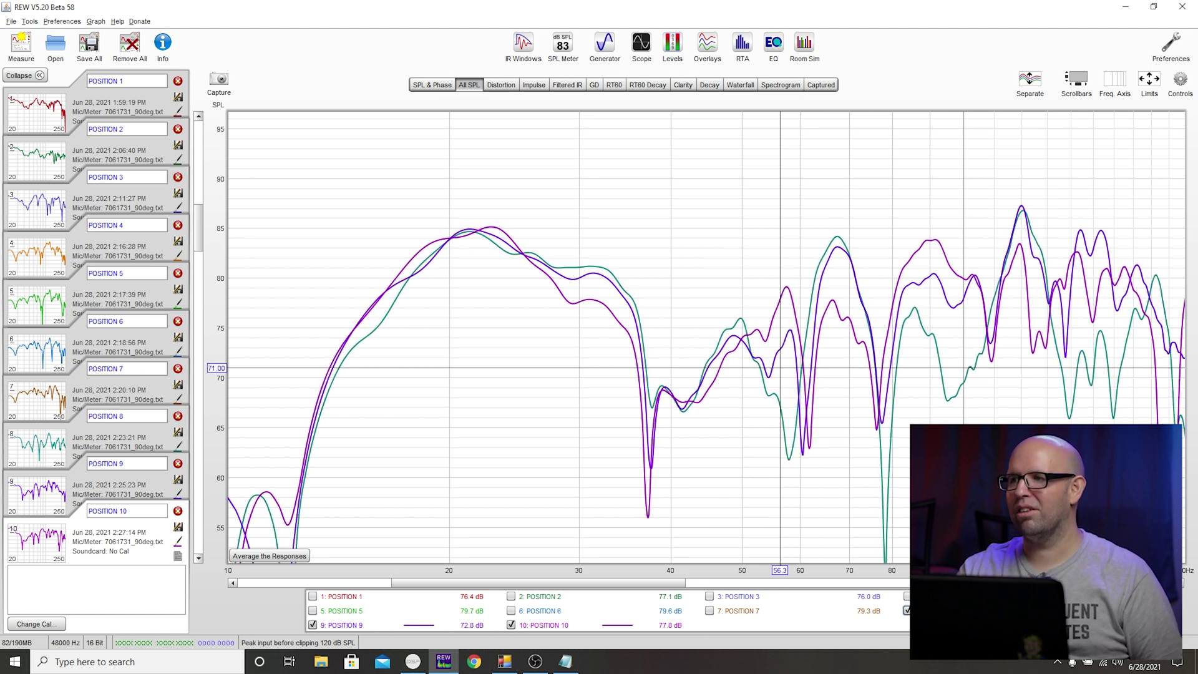
pyautogui.click(906, 610)
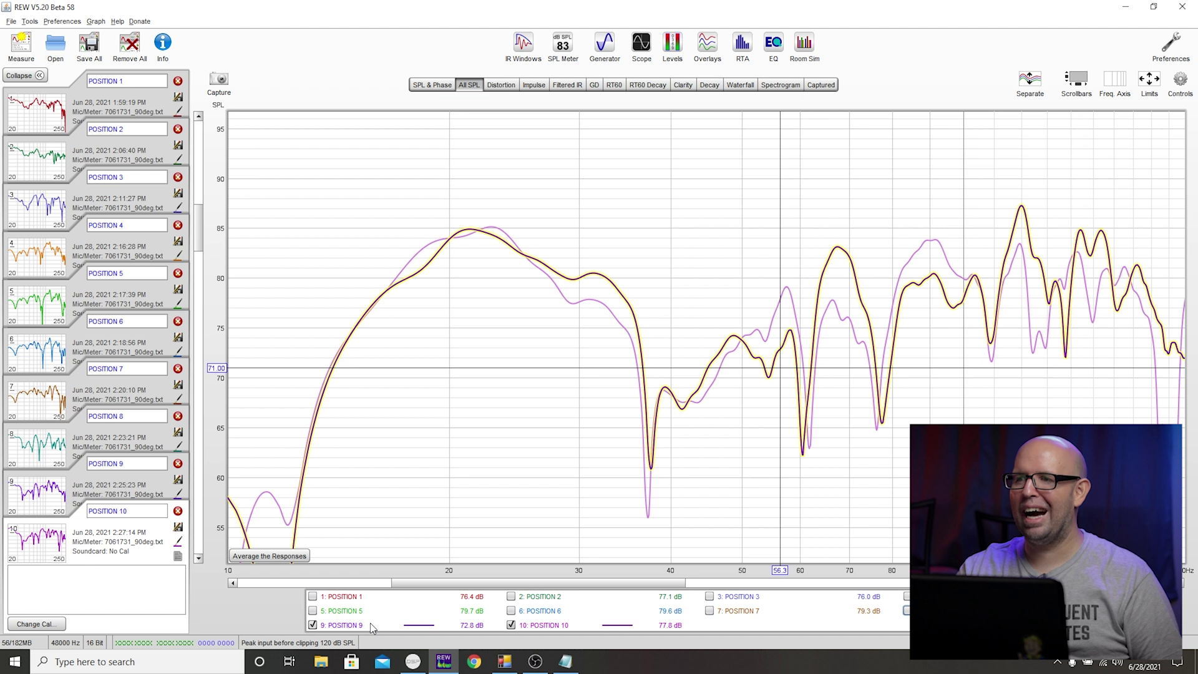
pyautogui.click(511, 624)
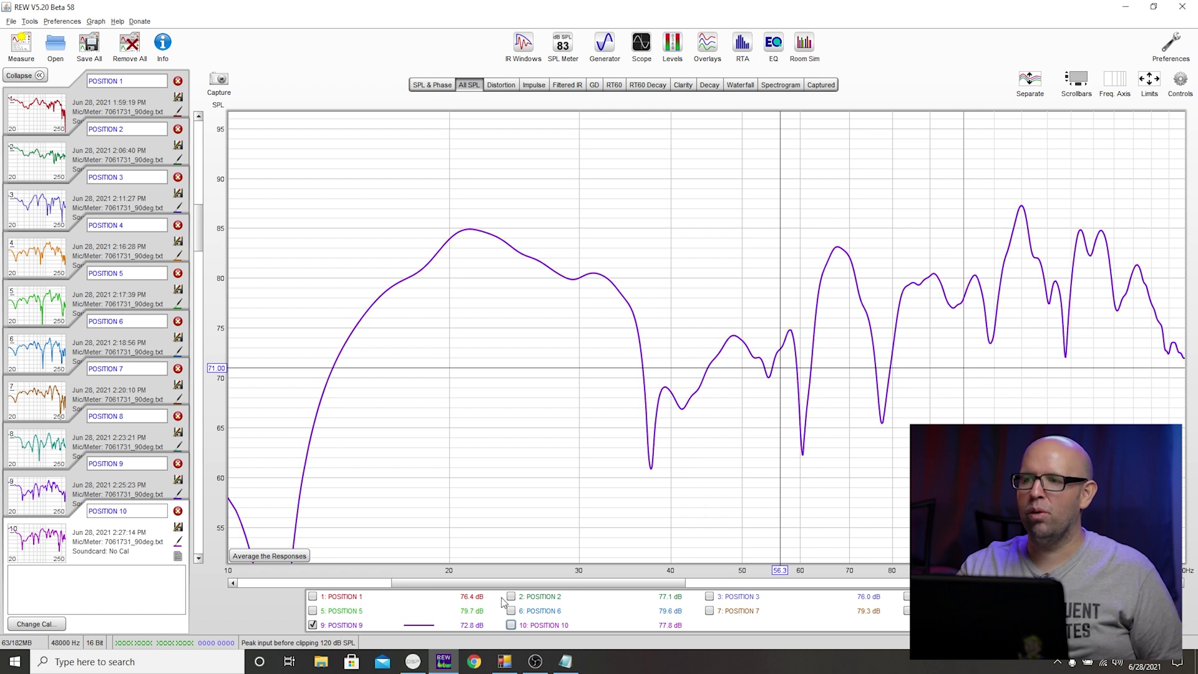
pyautogui.click(544, 596)
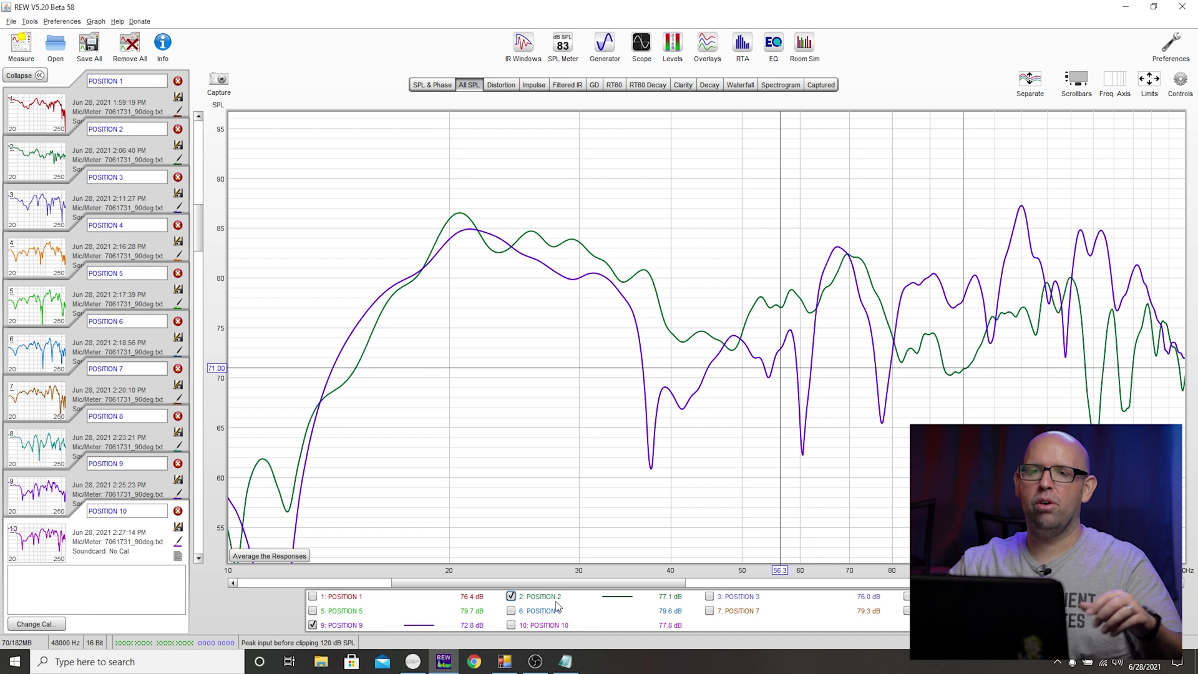
pyautogui.click(329, 625)
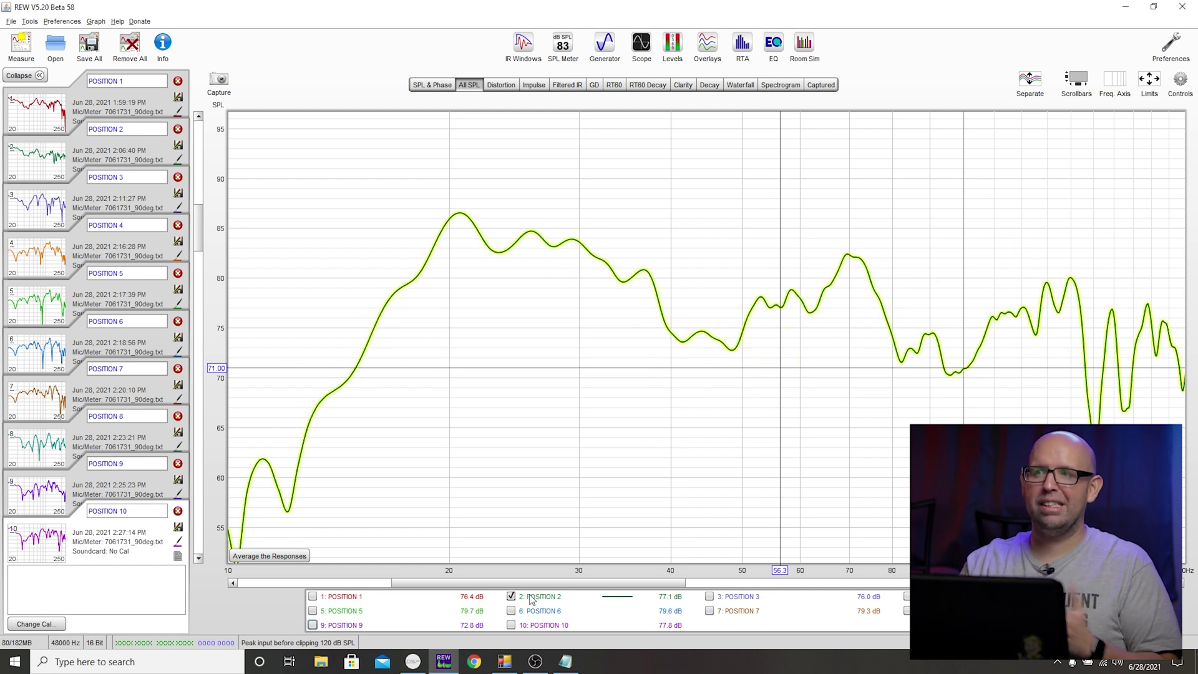